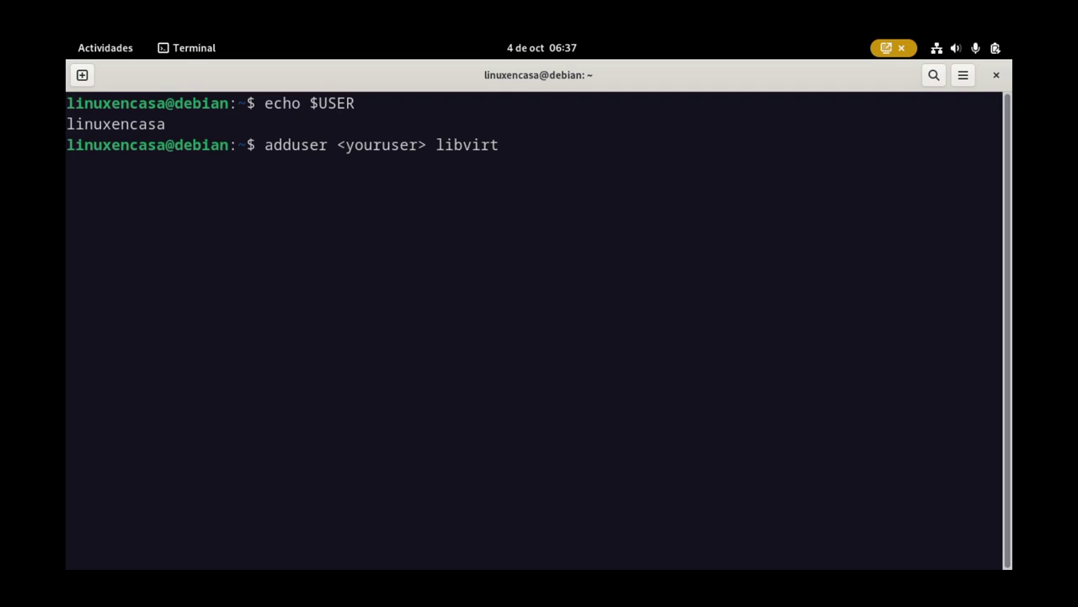
Step: Replace the <youruser> placeholder with $USER and try running adduser $USER libvirt
type("$")
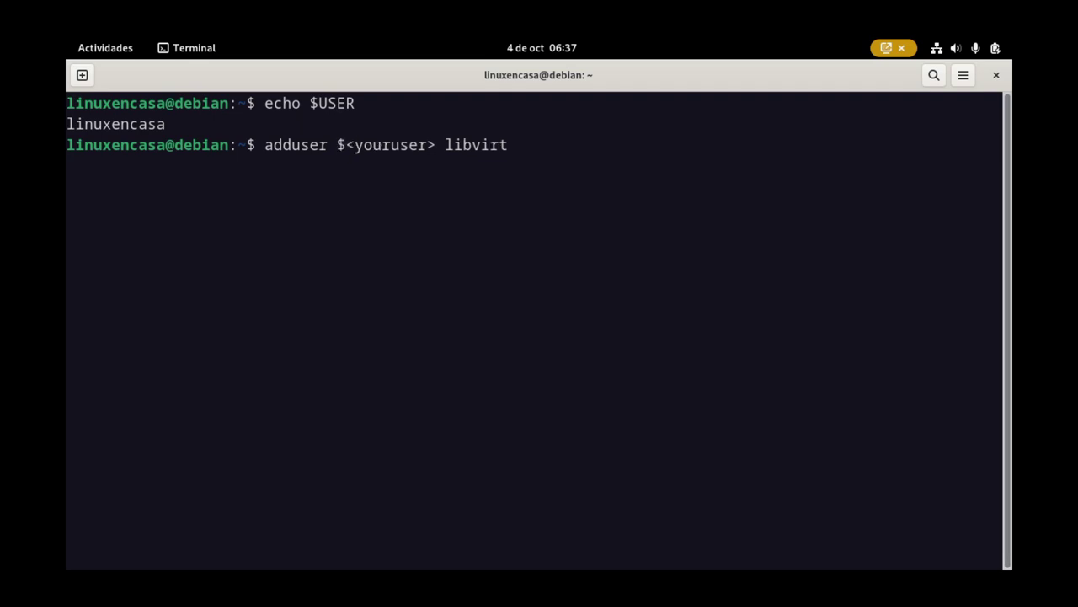
type("USER")
key("Delete")
key("Delete")
key("Delete")
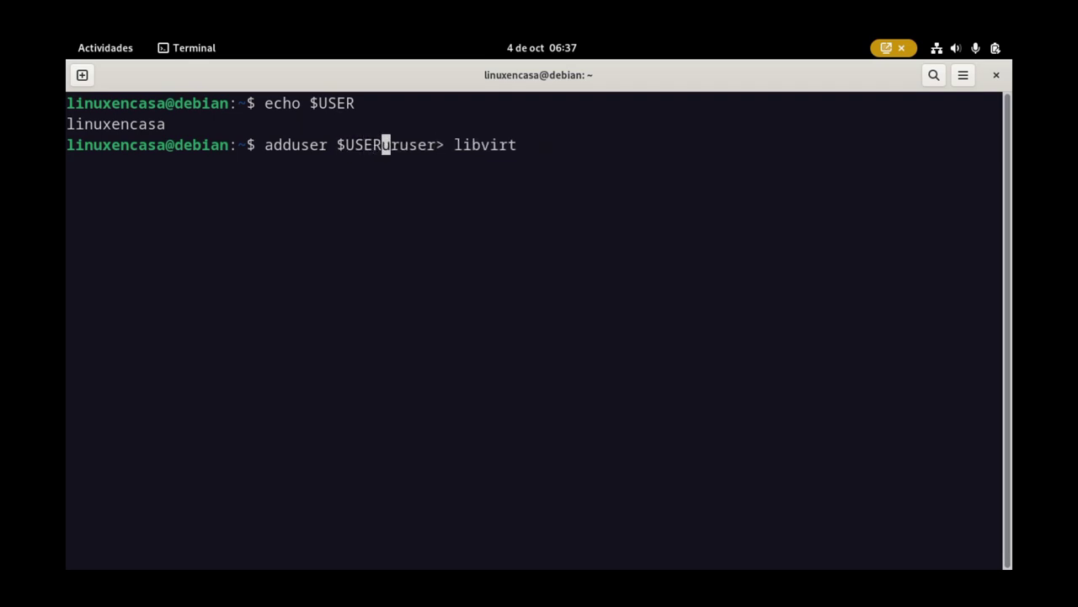
key("Delete")
key("Delete")
key("Delete")
key("Delete")
key("Delete")
key("Delete")
key("Delete")
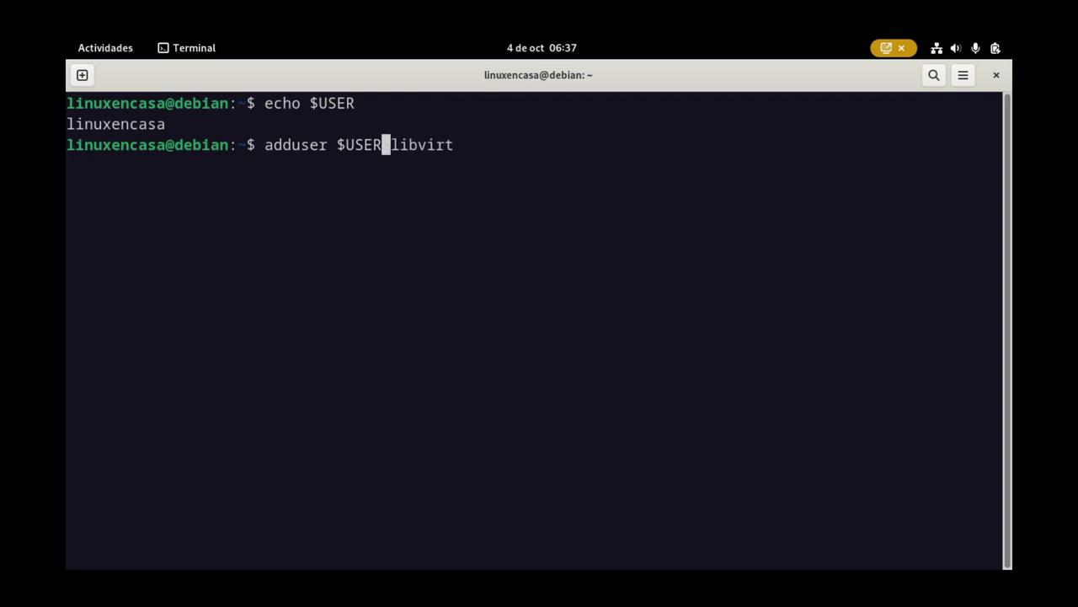
key("Return")
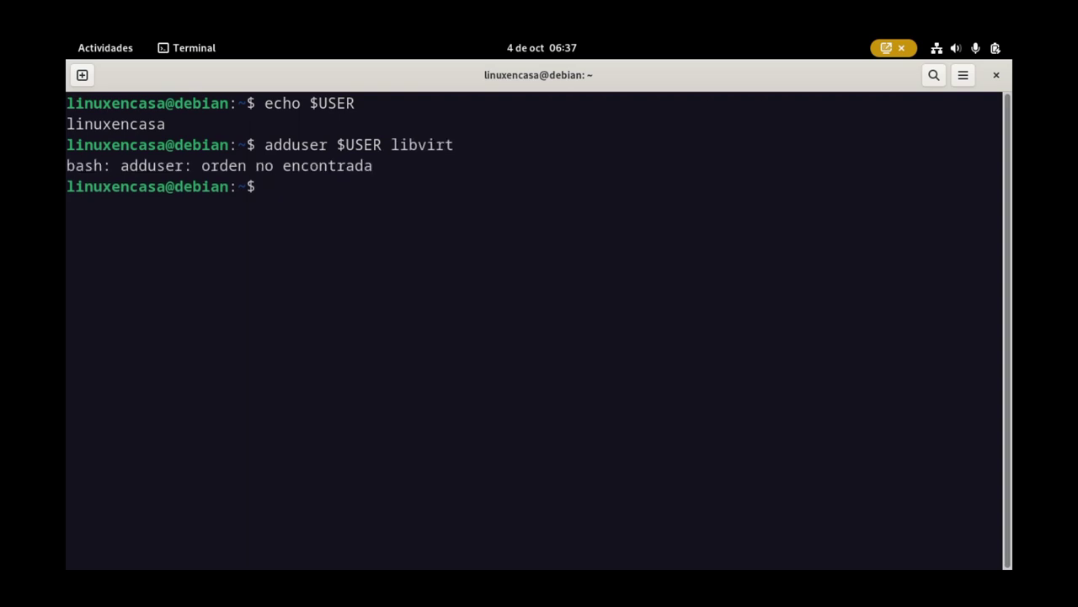
Step: Rerun the group command with administrator rights as sudo adduser $USER libvirt
key("Up")
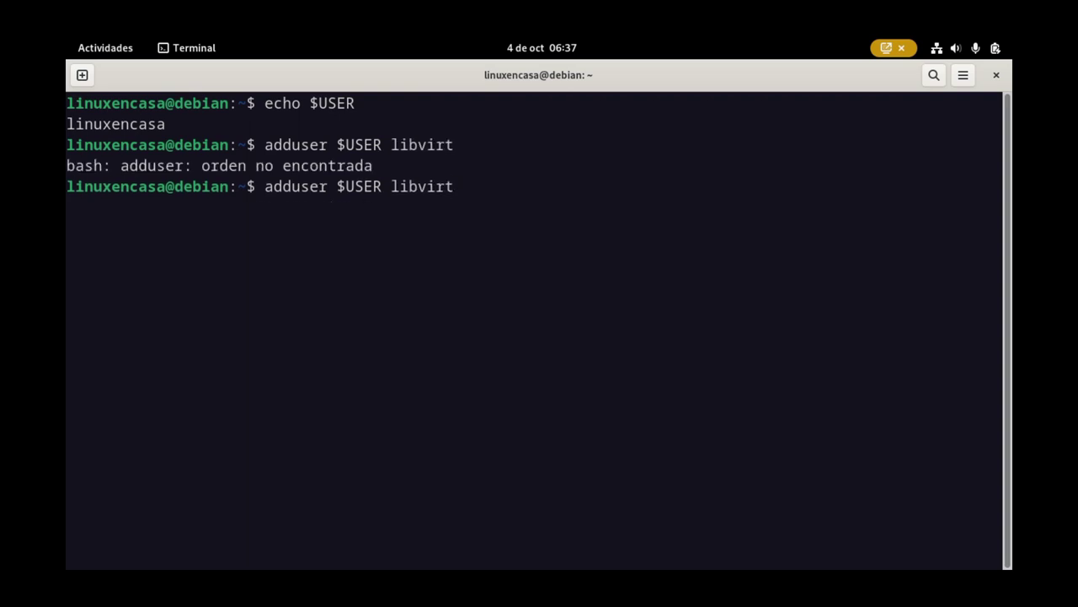
key("Home")
type("S")
key("BackSpace")
type("sudo")
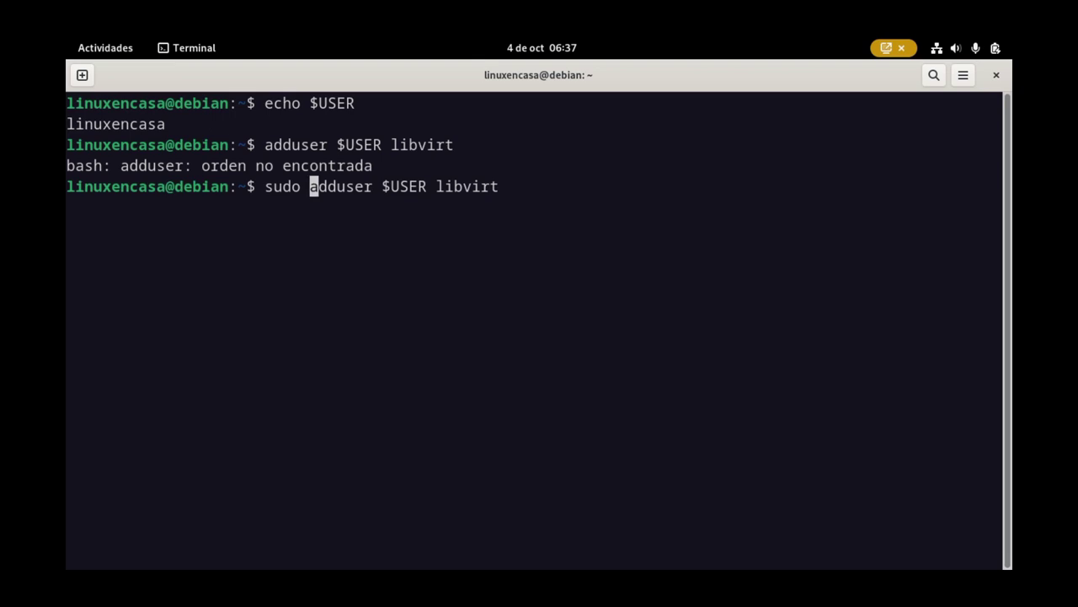
key("Return")
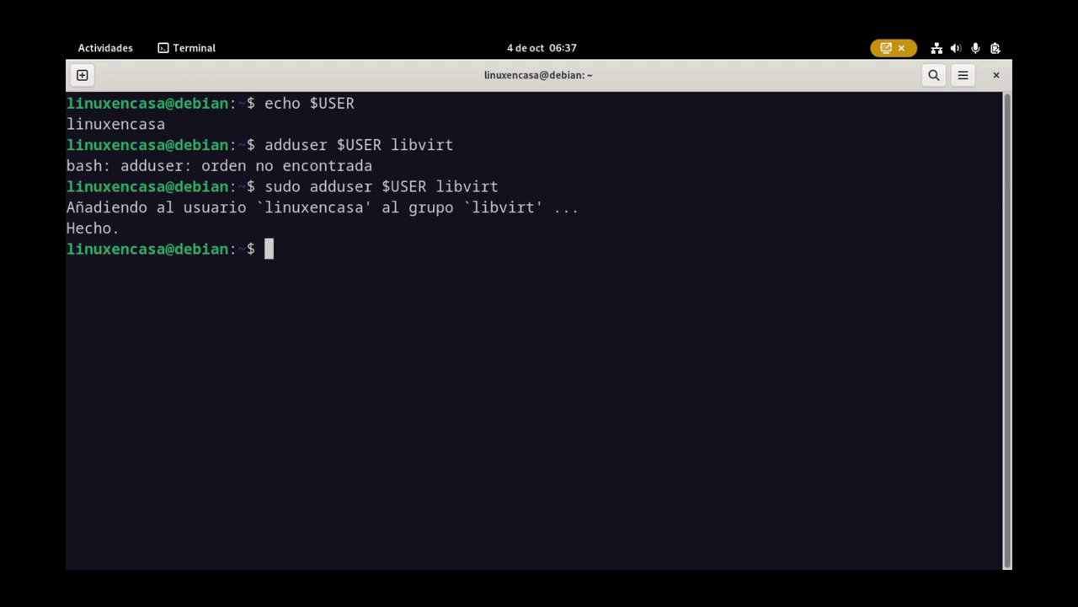
Step: Exit the terminal session and close the browser showing the Debian Wiki KVM page
type("exit")
key("Return")
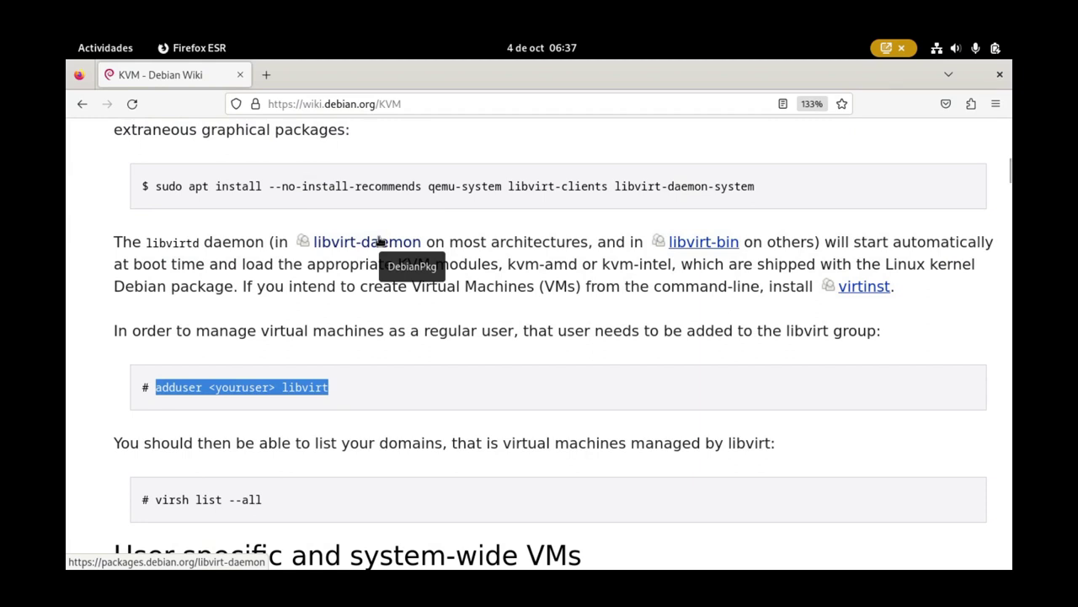
scroll(674, 261, "down", 3)
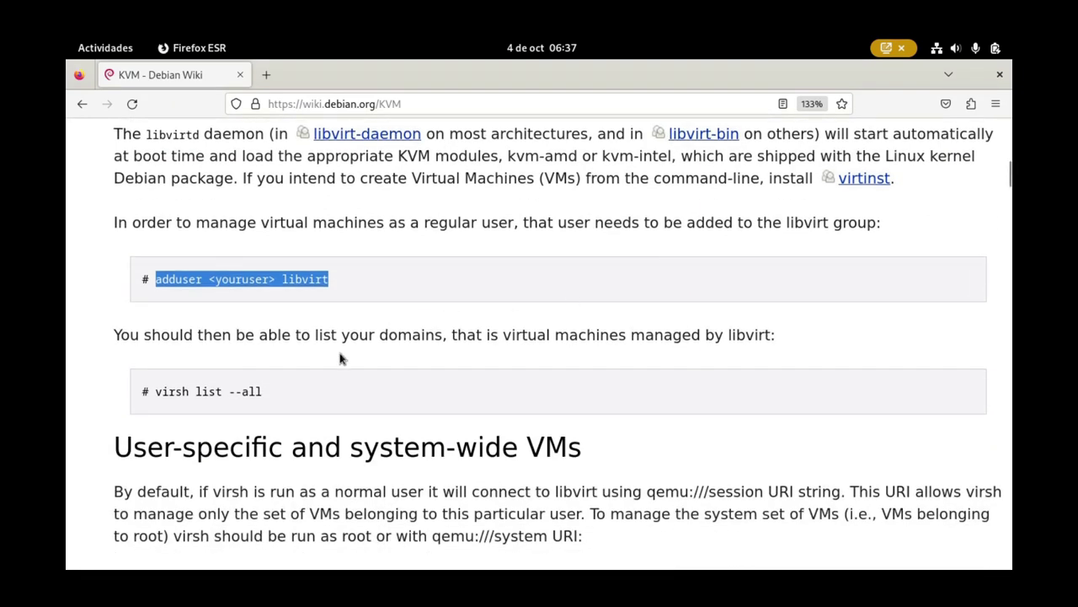
left_click(1000, 75)
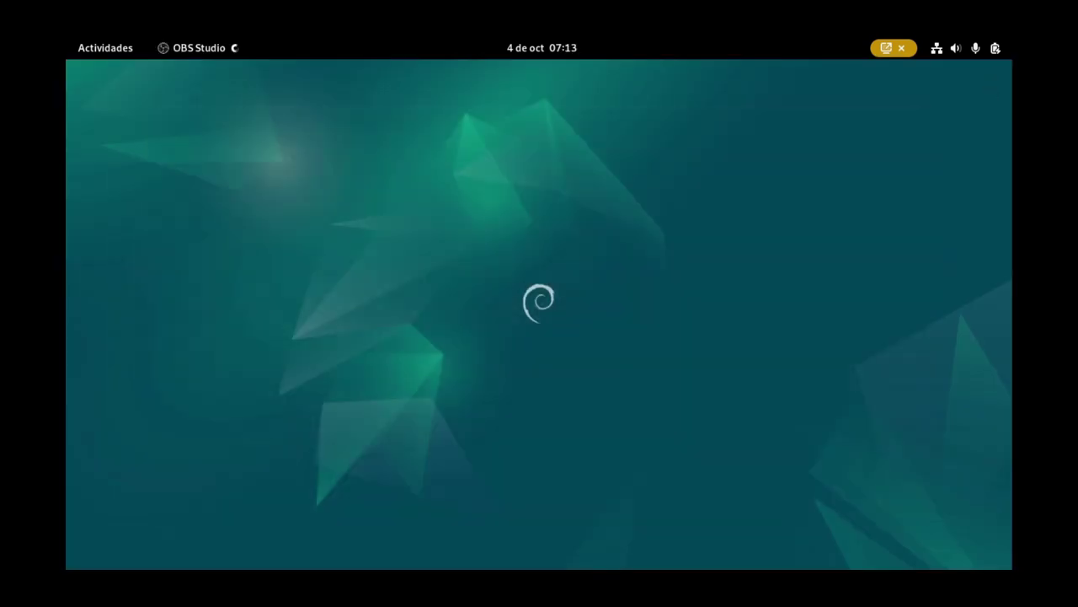
Step: Find the virtual machine manager on the last page of installed applications and launch it
key("super")
left_click(701, 541)
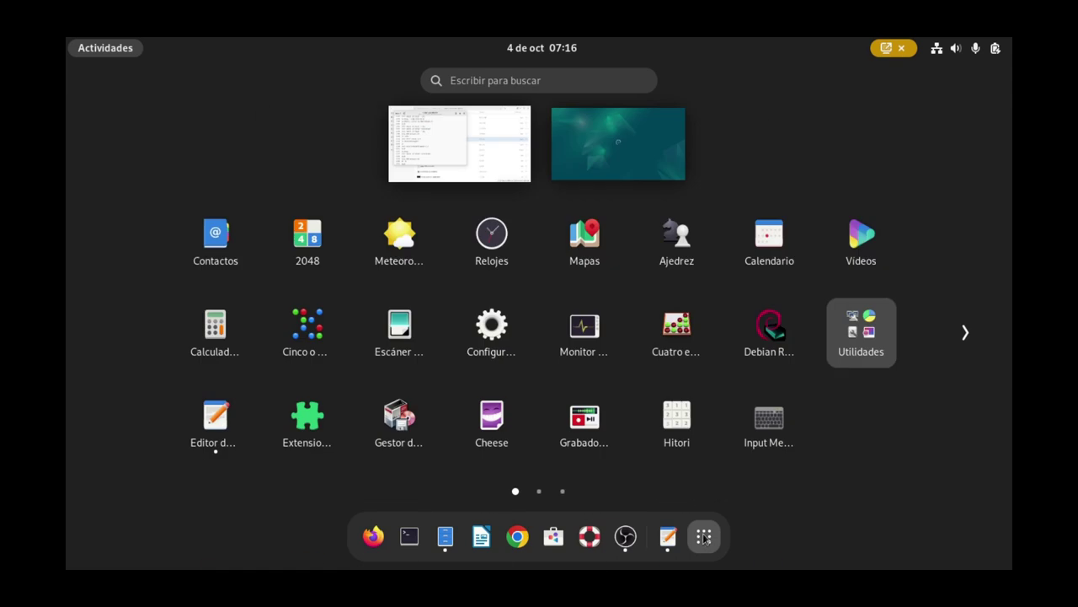
left_click(978, 347)
left_click(966, 333)
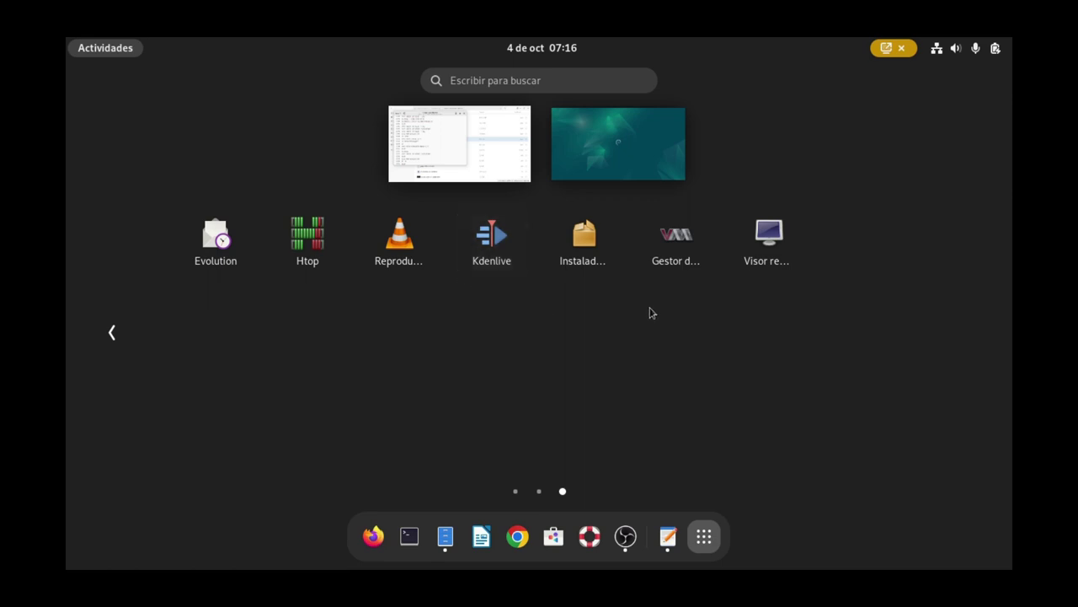
left_click(685, 243)
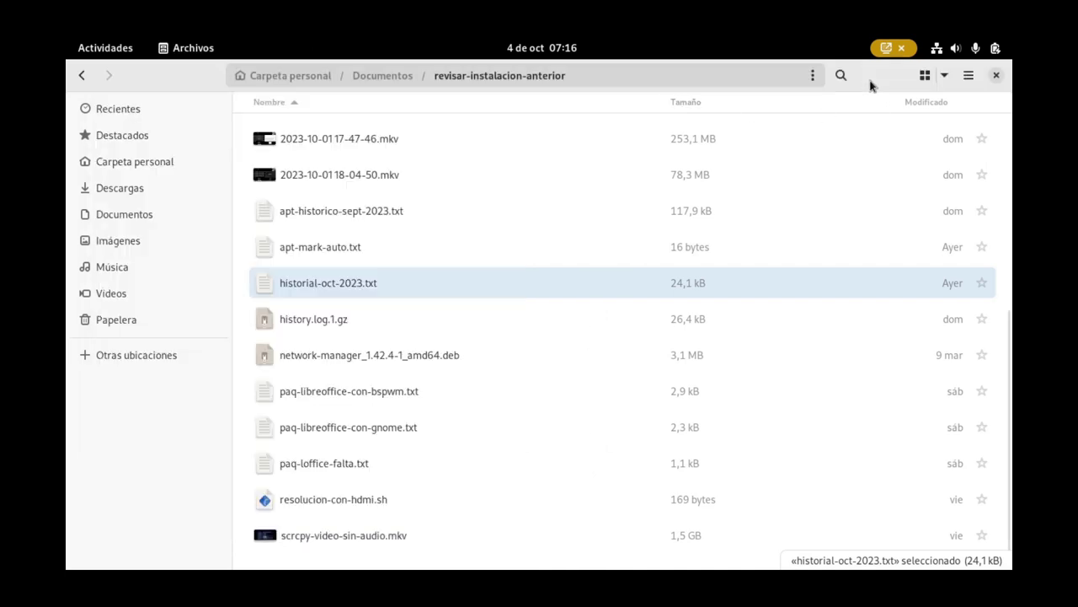
Step: In the file manager, create a folder named maquinas-virt in the personal home folder
left_click(870, 86)
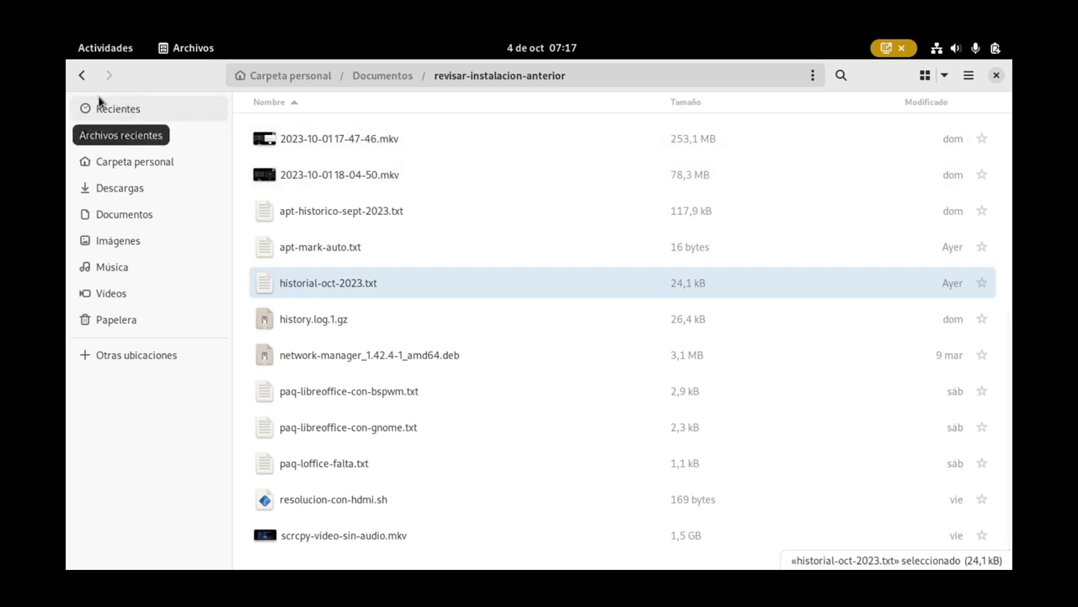
left_click(301, 81)
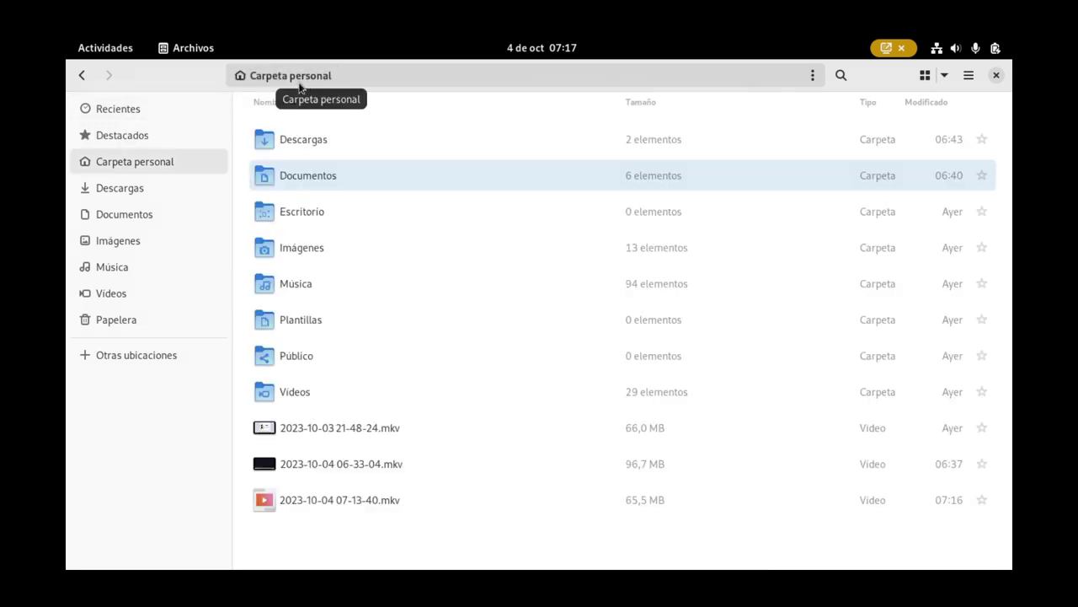
right_click(459, 526)
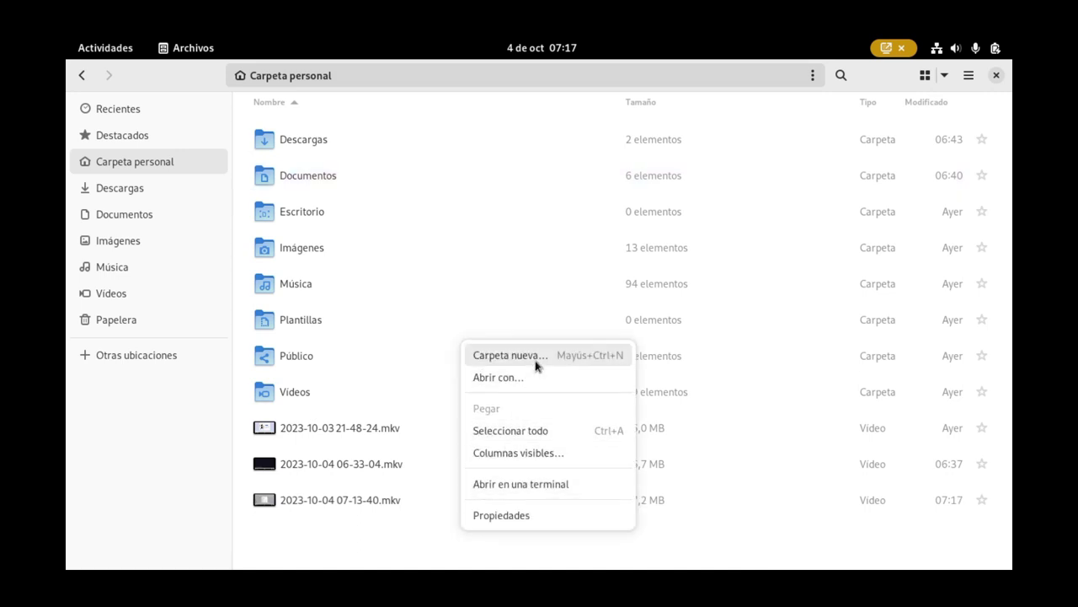
left_click(535, 360)
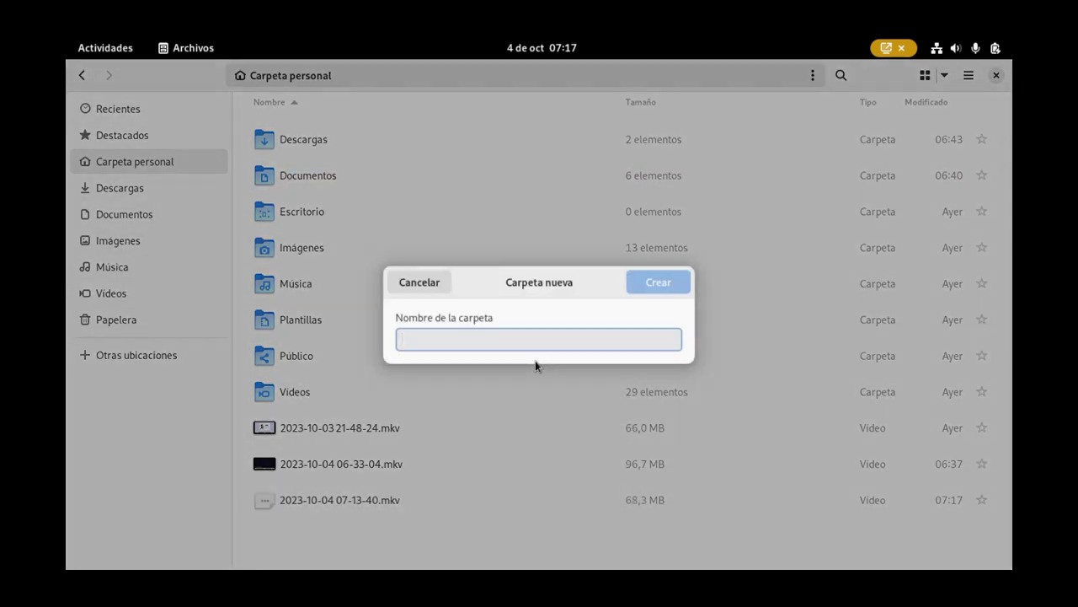
type("maquinas")
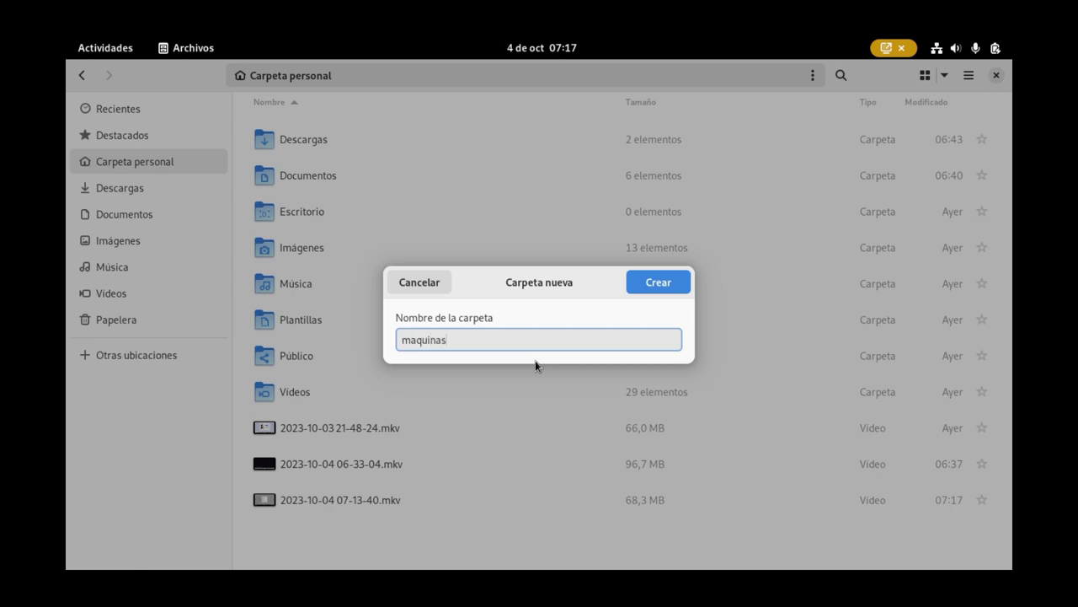
type("-virt")
key("Return")
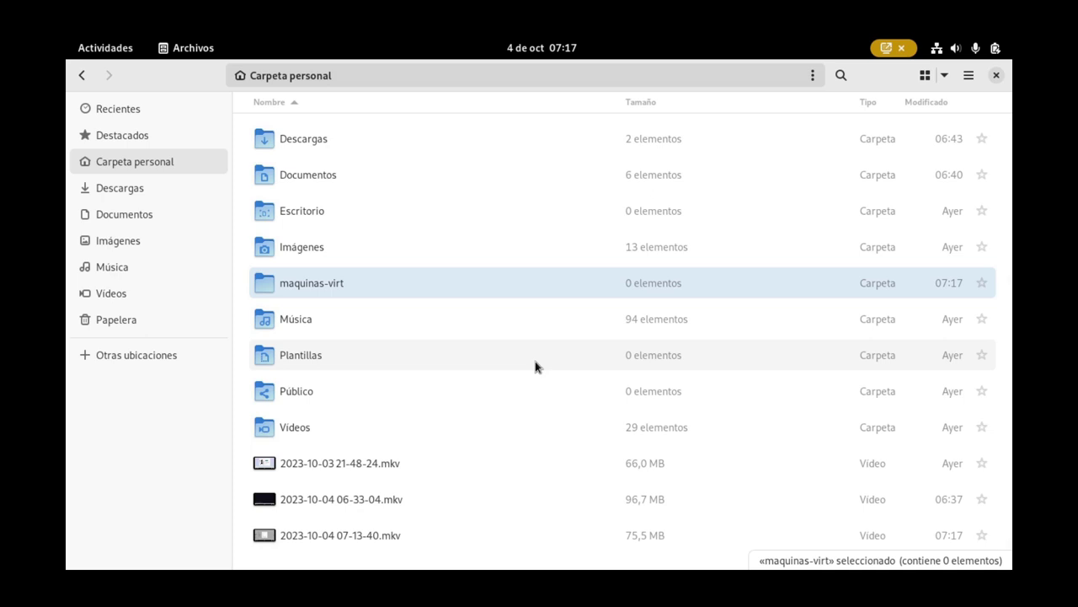
Step: In the virtual machine manager, start a new virtual machine that installs from local media (ISO image or CDROM)
key("super")
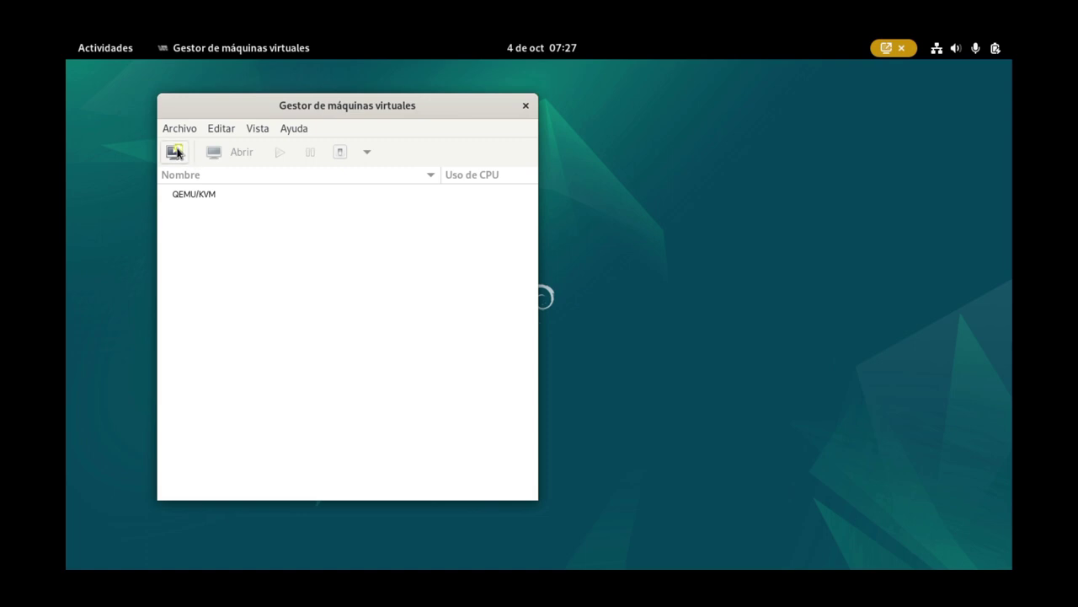
left_click(177, 153)
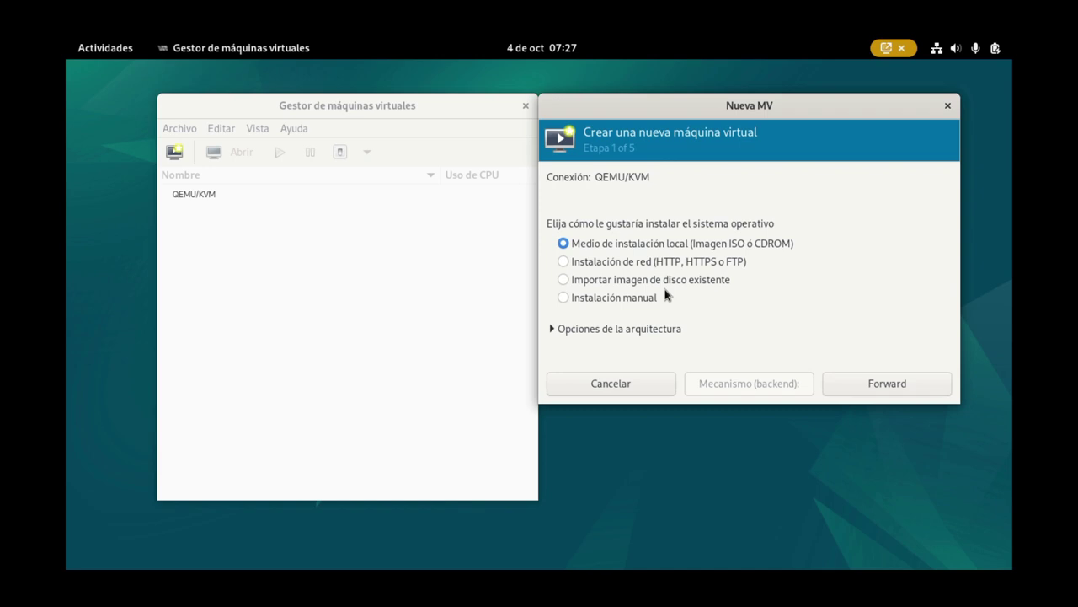
left_click(879, 388)
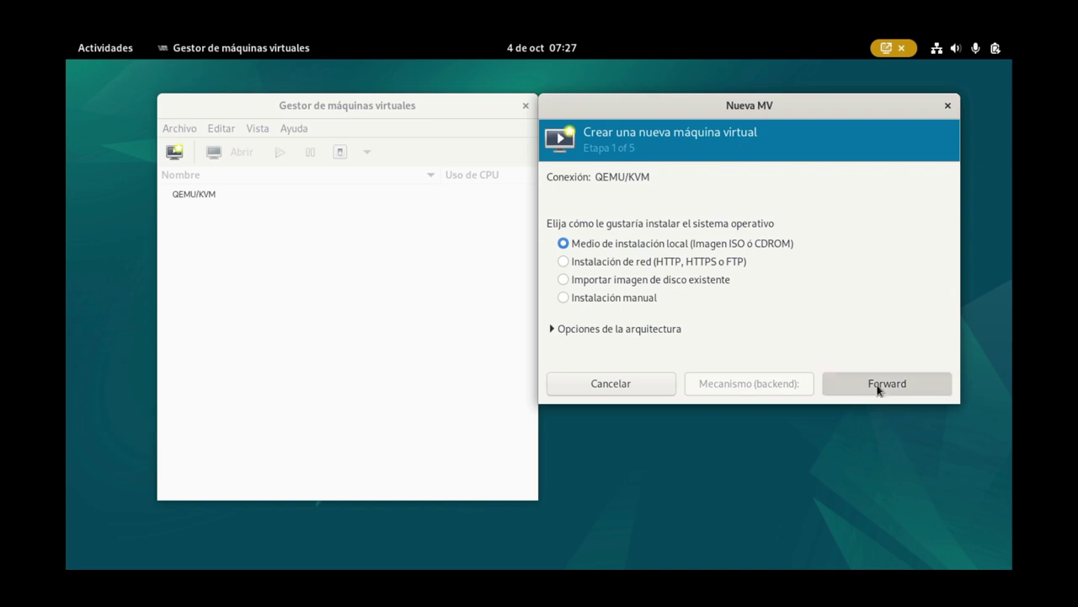
left_click_drag(708, 107, 479, 109)
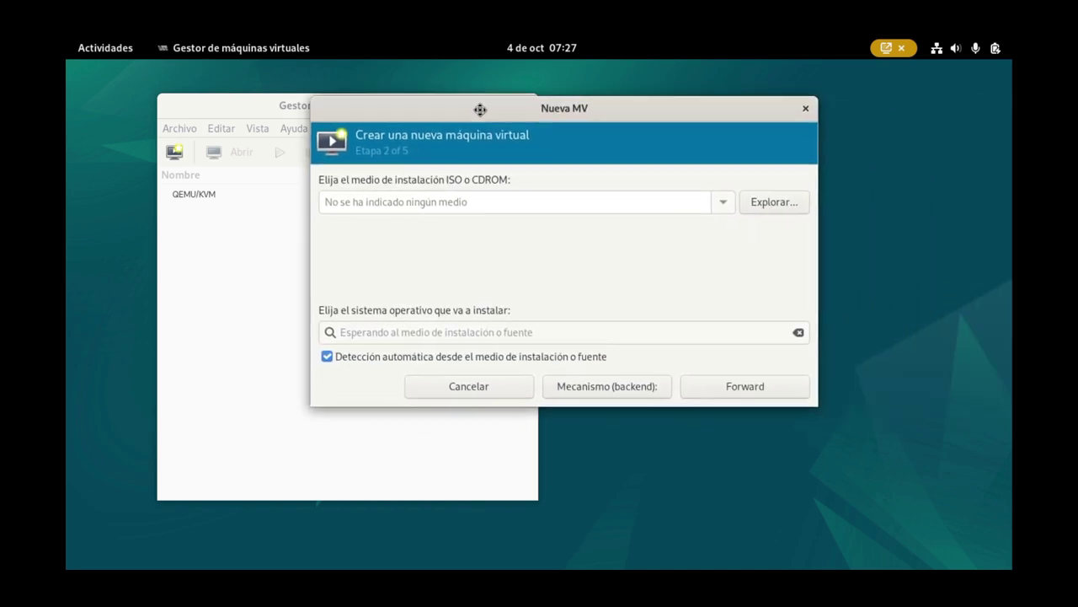
Step: Add a directory storage pool named Descargas for the ISO media, targeting the home folder's Descargas directory
left_click(759, 202)
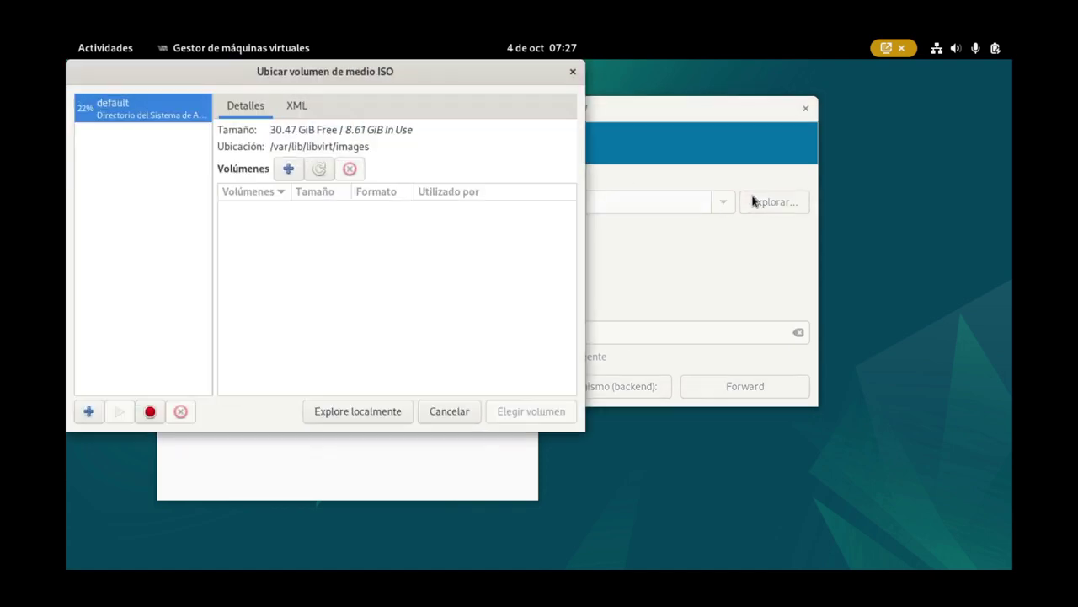
left_click(89, 411)
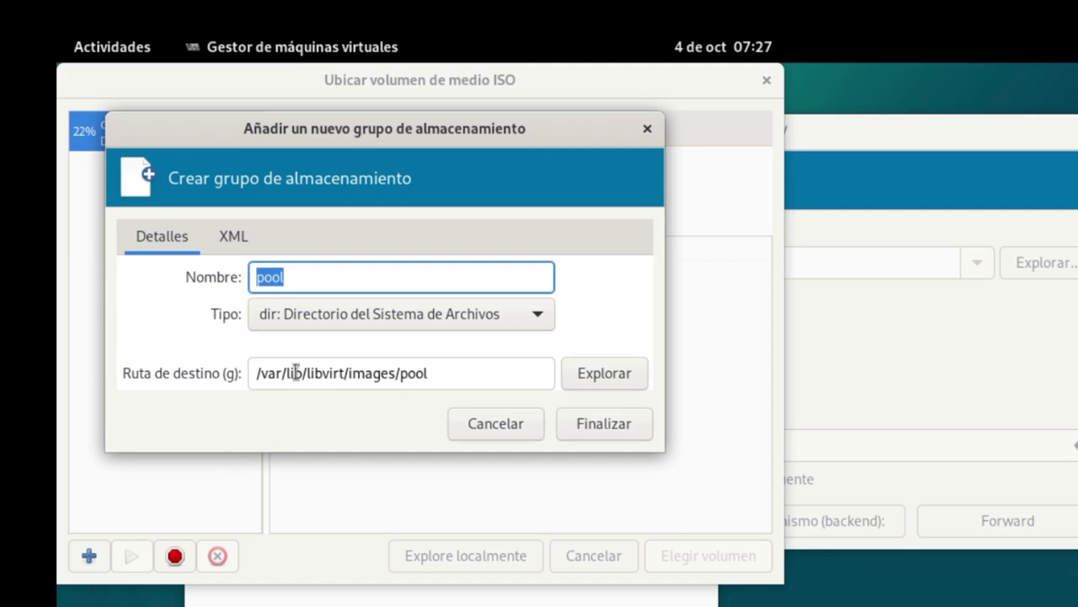
left_click(313, 279)
double_click(313, 279)
type("Descarga")
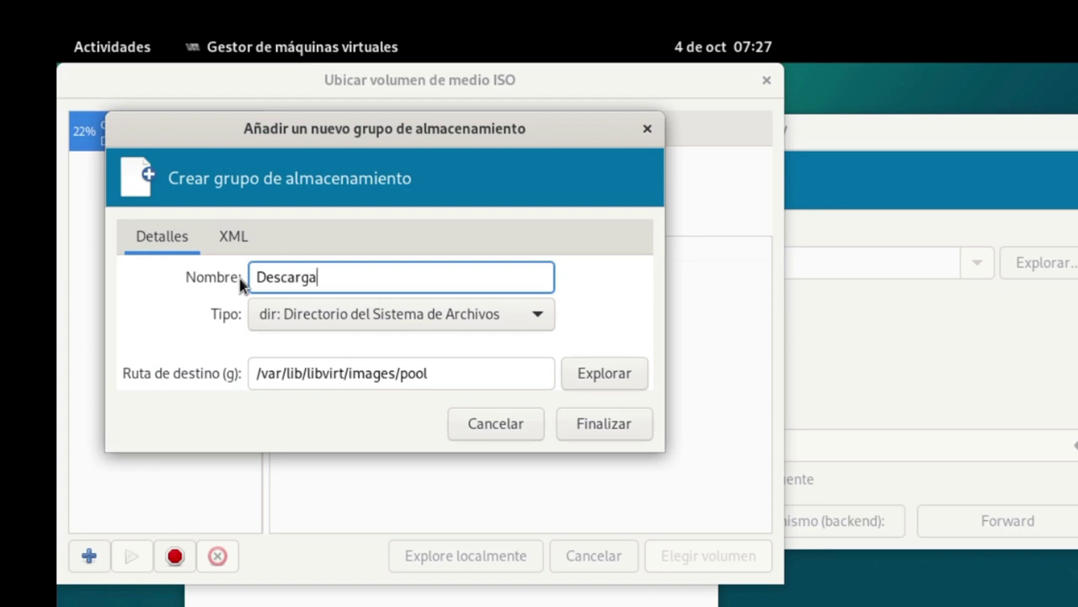
type("s")
left_click(588, 381)
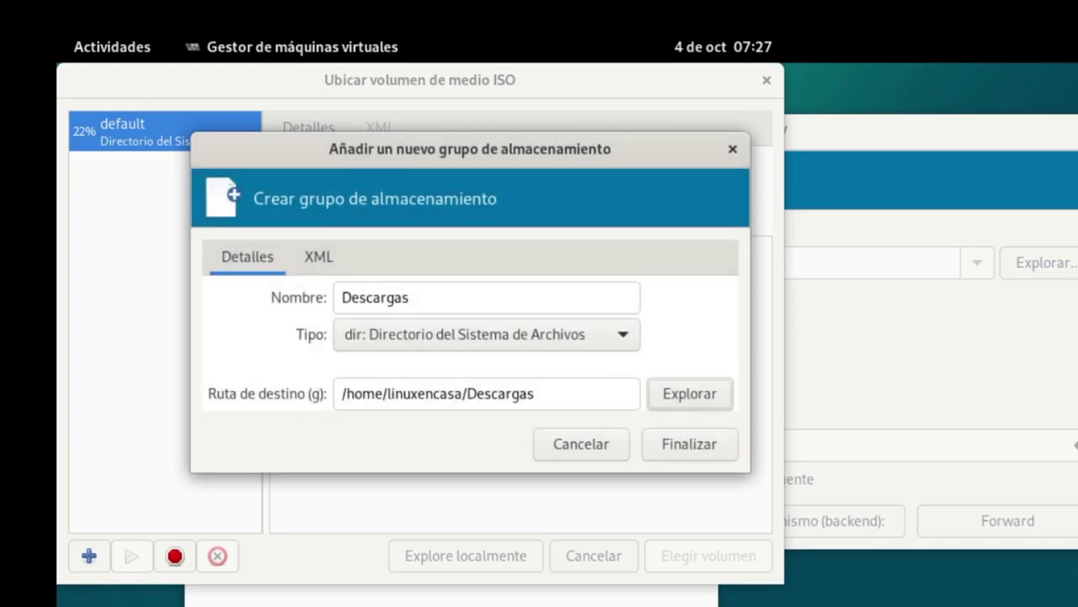
left_click(679, 444)
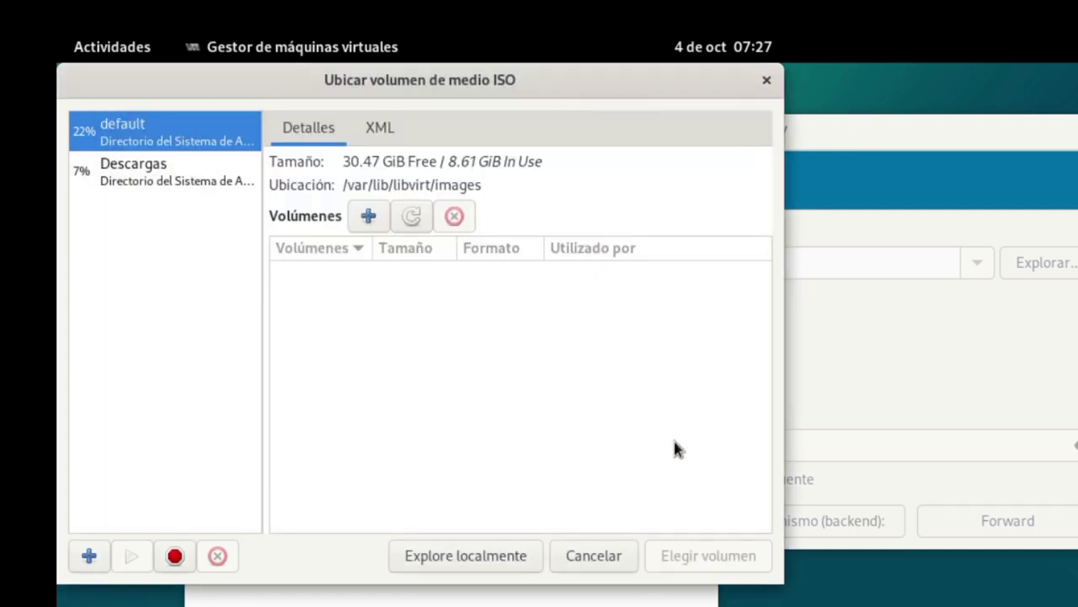
Step: Choose debian-12.1.0-amd64-netinst.iso from the Descargas pool as the installation medium
left_click(168, 173)
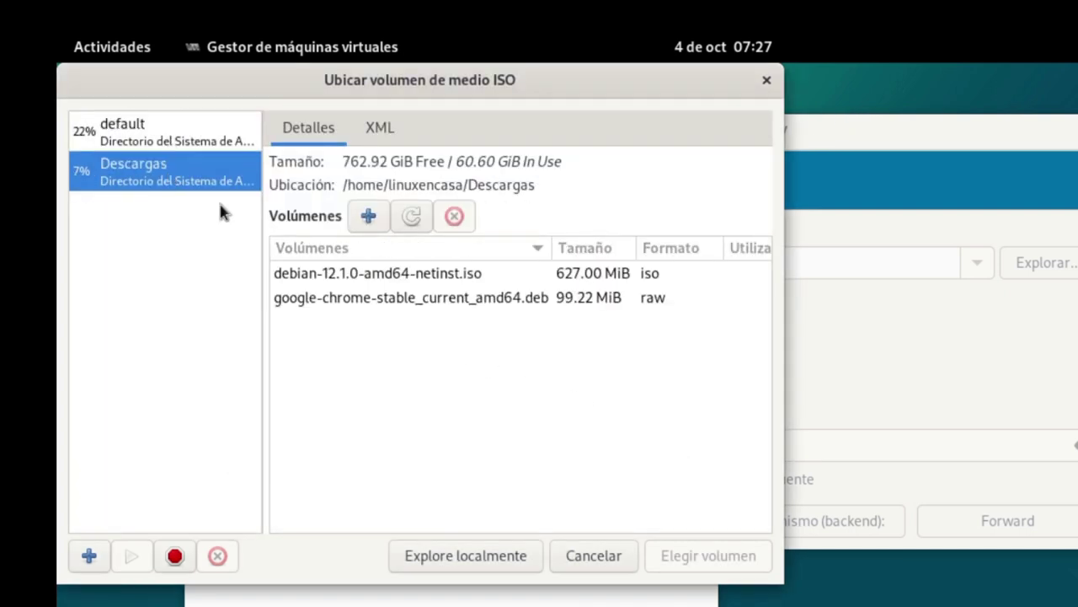
left_click(416, 275)
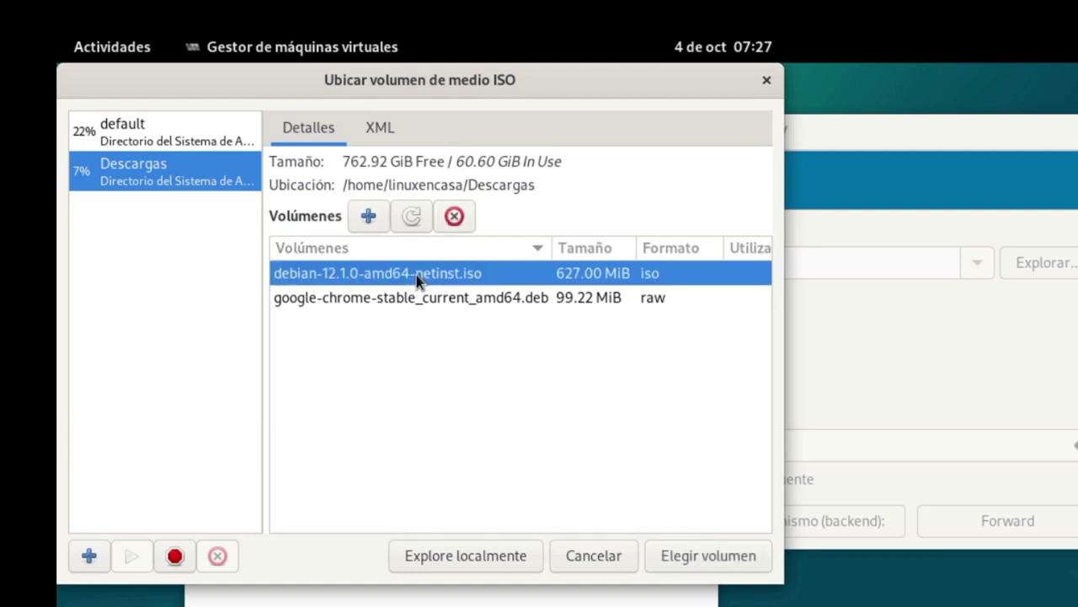
left_click(686, 554)
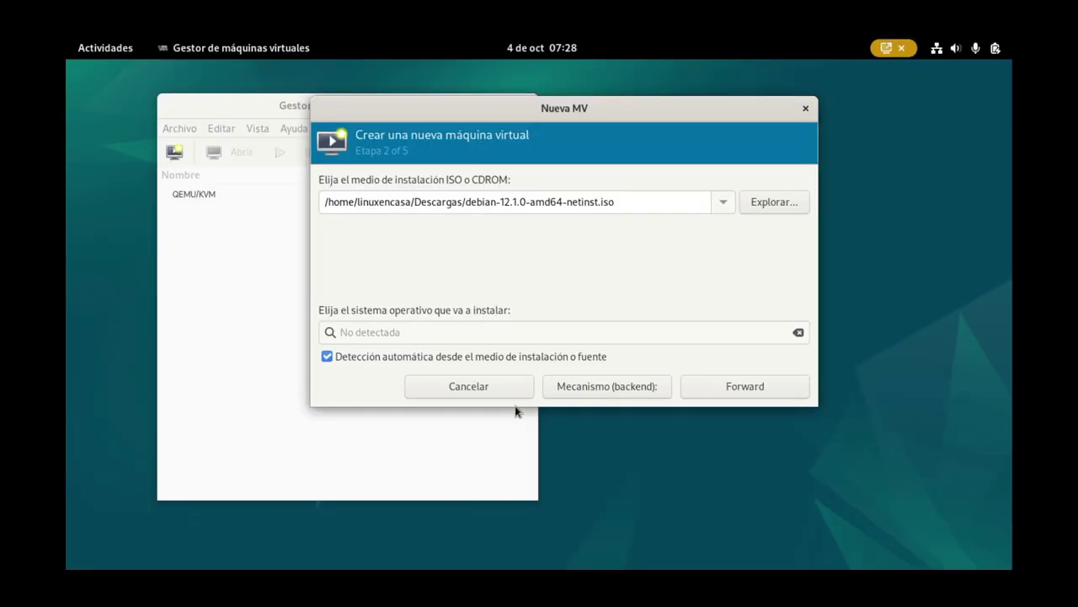
Step: Disable automatic operating system detection, choose Debian testing as the system to install, and continue the wizard
left_click(413, 356)
left_click(420, 327)
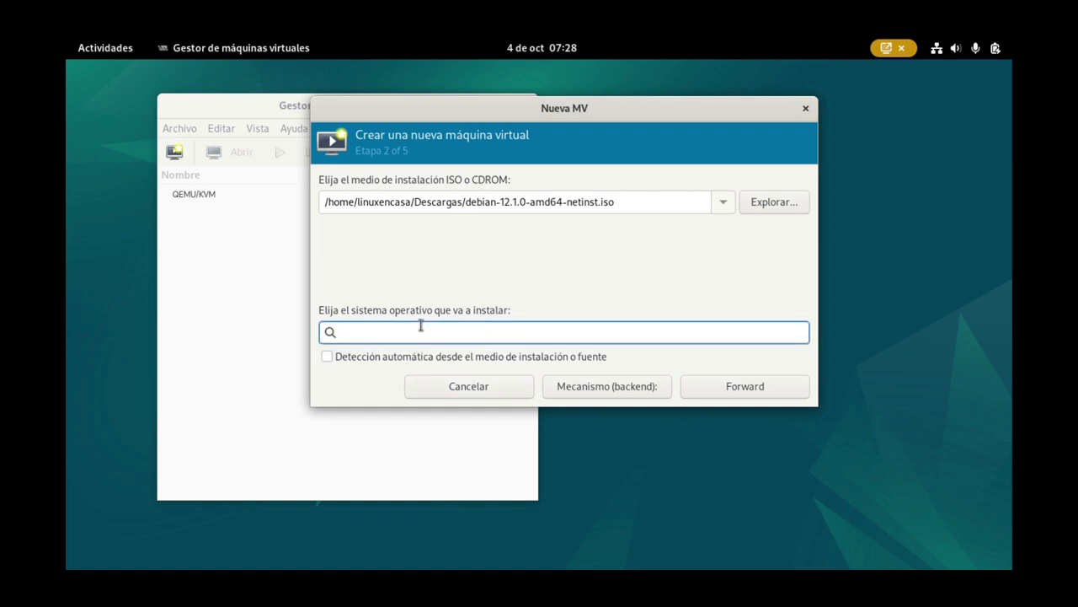
type("debi")
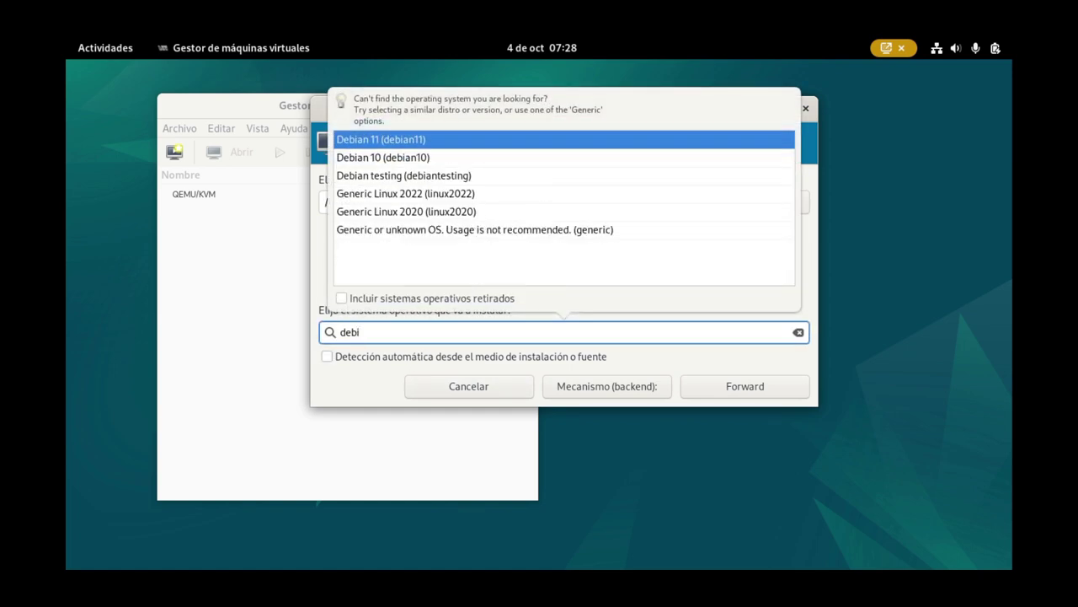
left_click(458, 176)
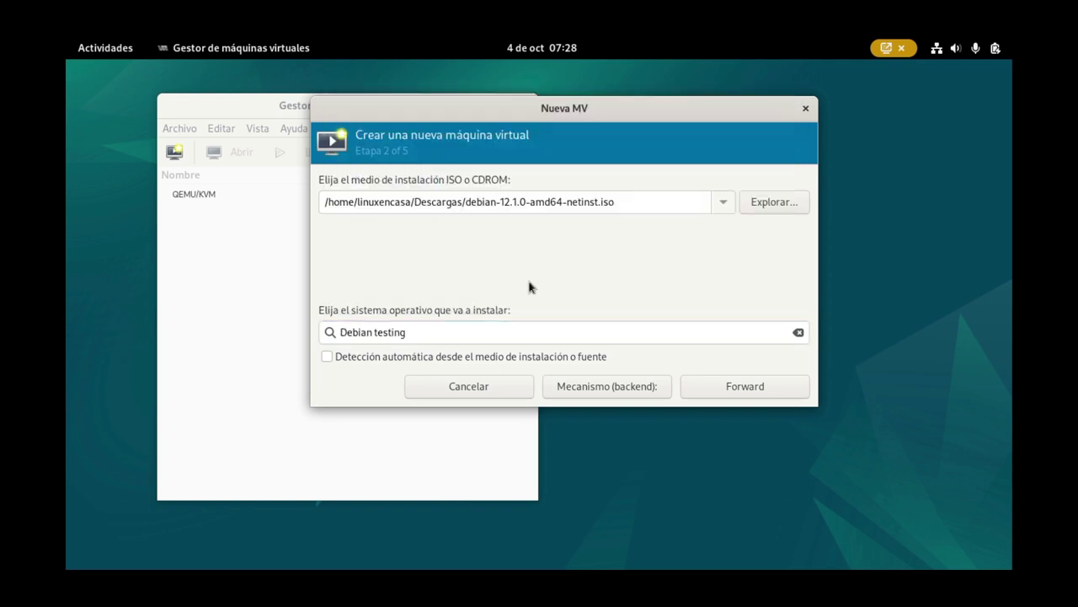
left_click(724, 390)
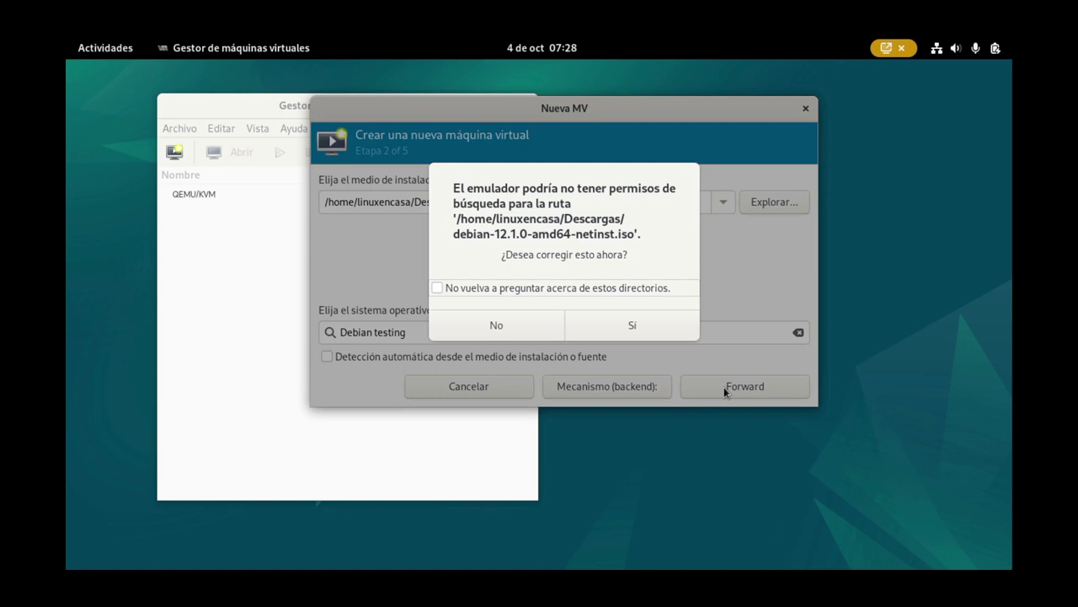
Step: Allow the emulator's search permissions for the ISO path to be corrected, and set the virtual machine's memory to 4096 MiB
left_click(607, 322)
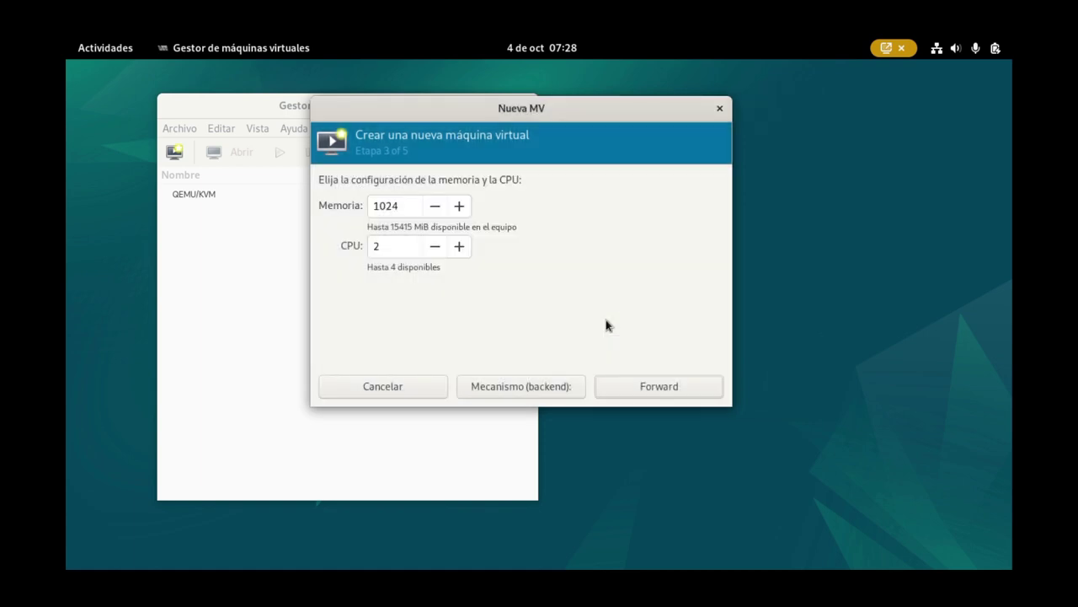
double_click(403, 205)
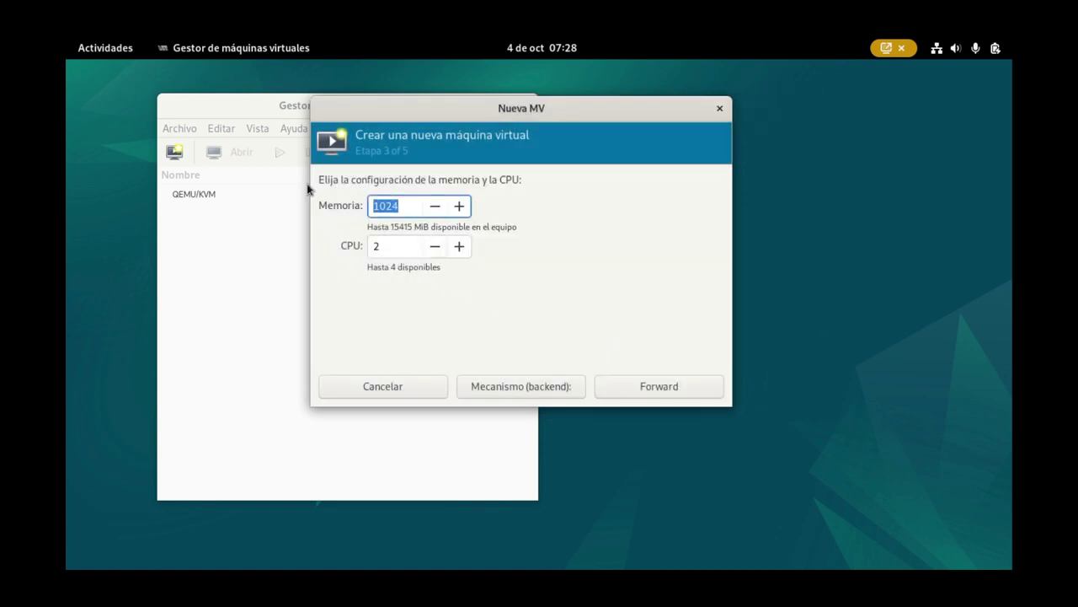
type("4096")
left_click(636, 386)
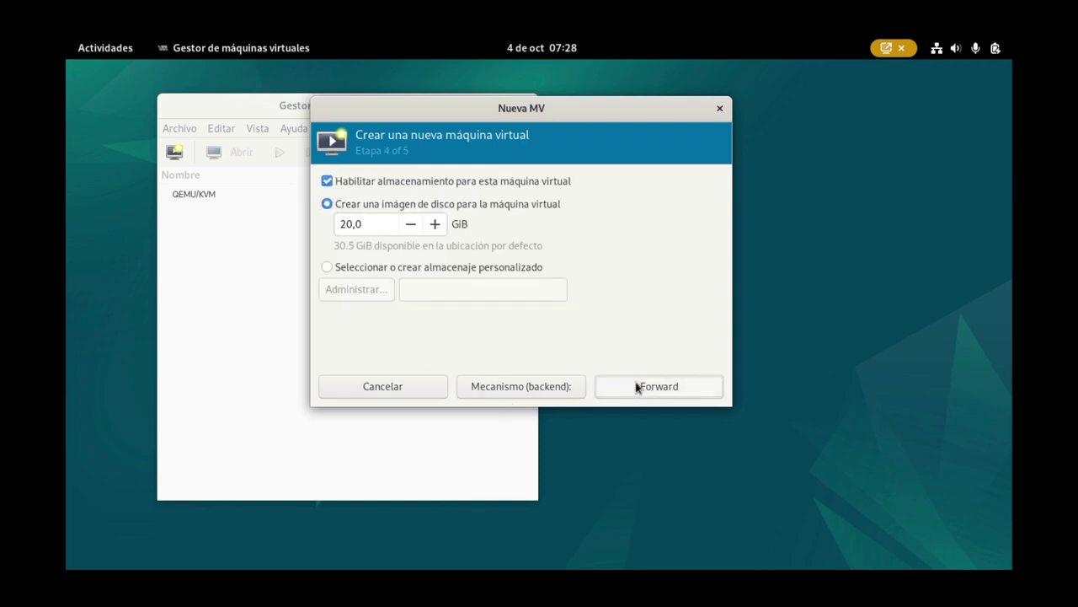
Step: Choose custom storage for the virtual machine and add a directory pool named pool, targeting the home folder's maquinas-virt directory
left_click(377, 269)
left_click(363, 288)
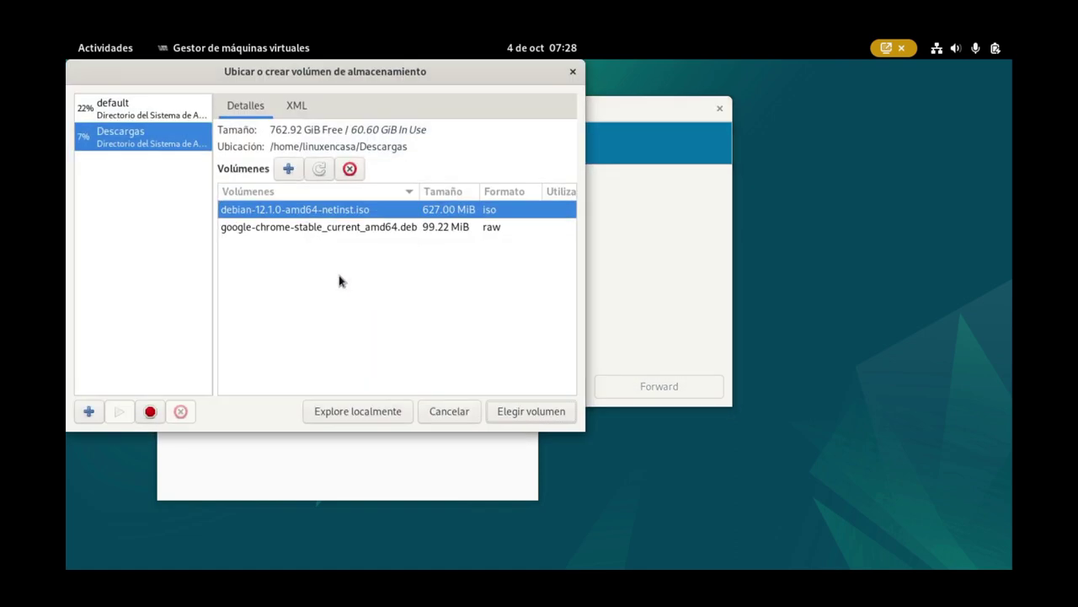
left_click(89, 412)
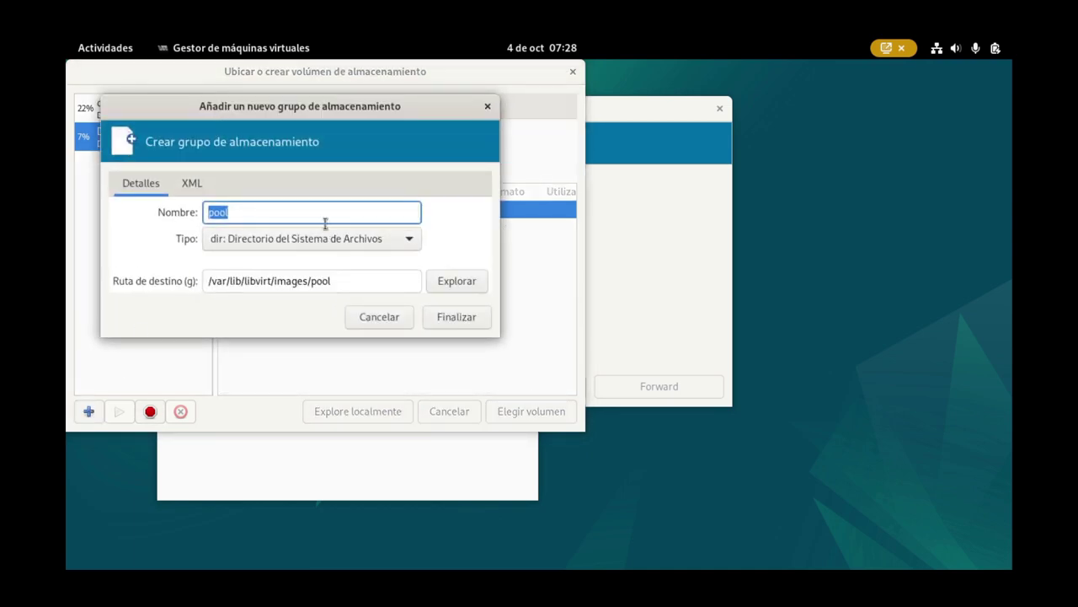
left_click(457, 281)
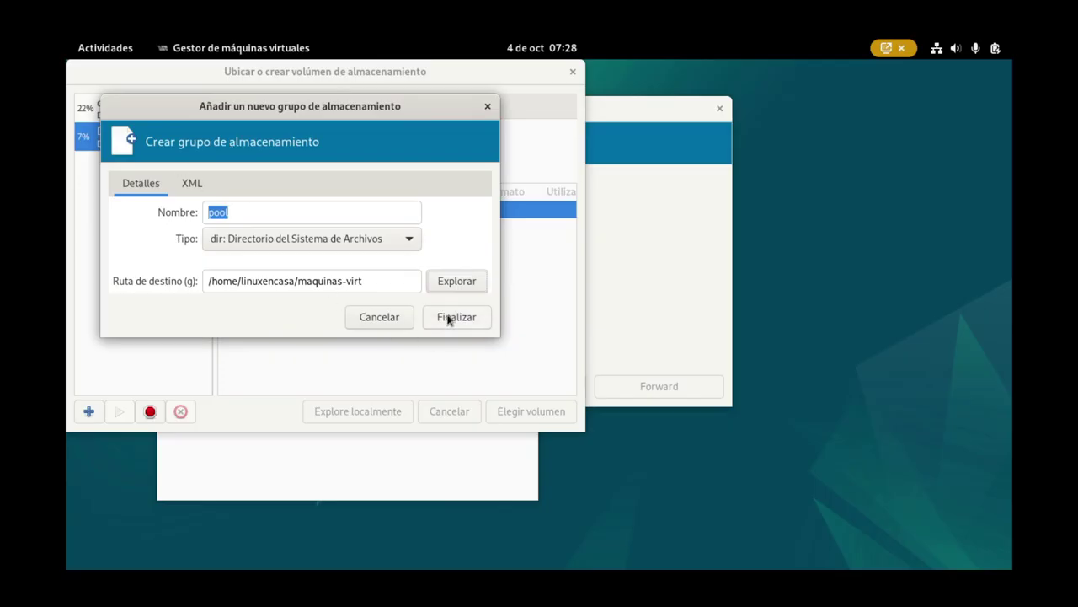
left_click(447, 317)
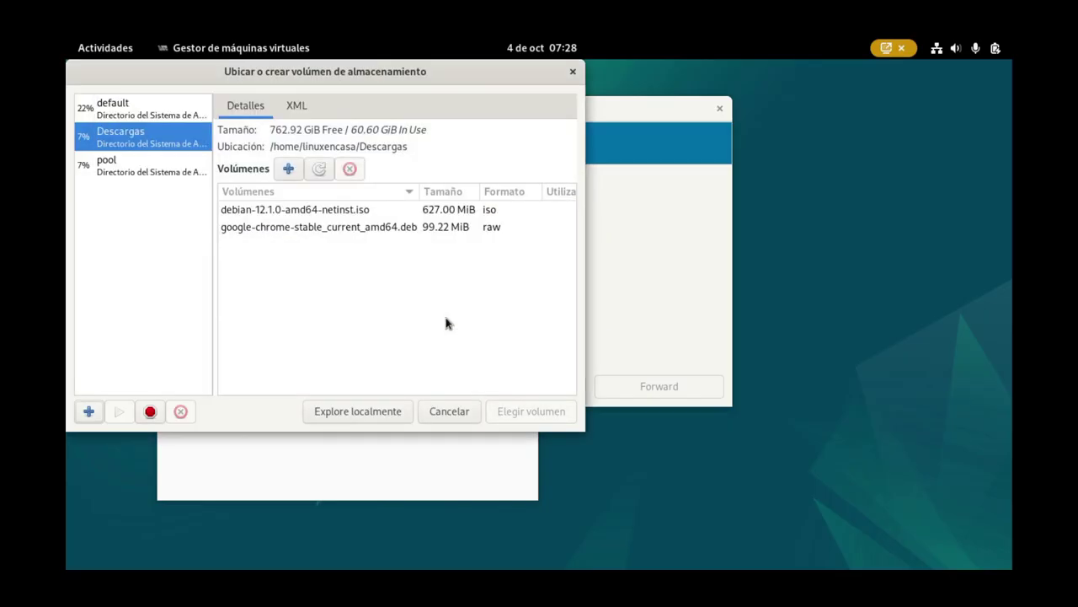
Step: Create a 50 GiB qcow2 volume named debian in the pool storage group and use it as the virtual machine's disk
left_click(126, 165)
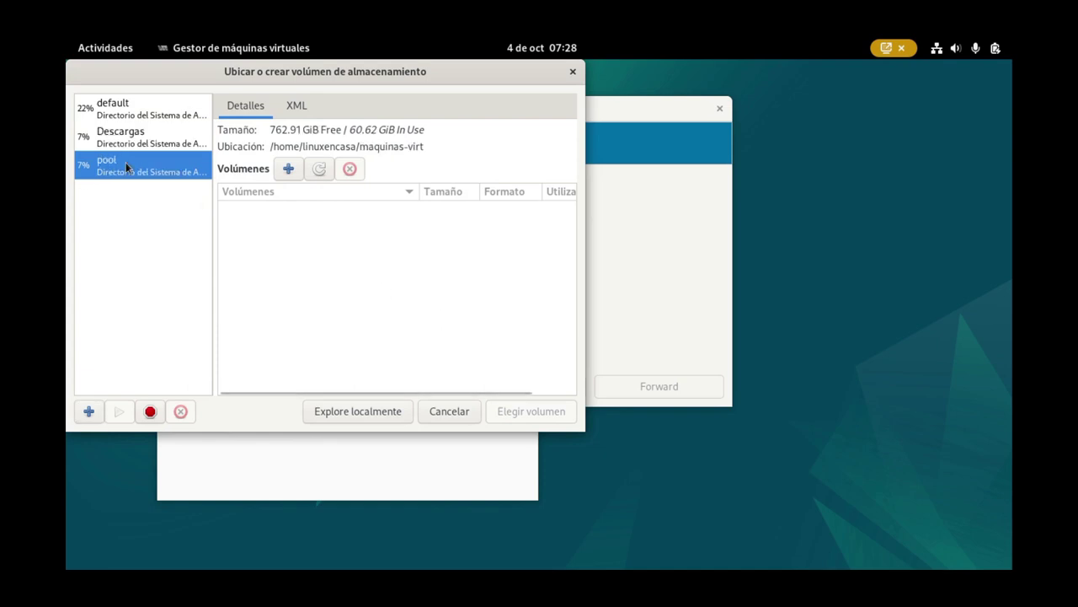
left_click(288, 169)
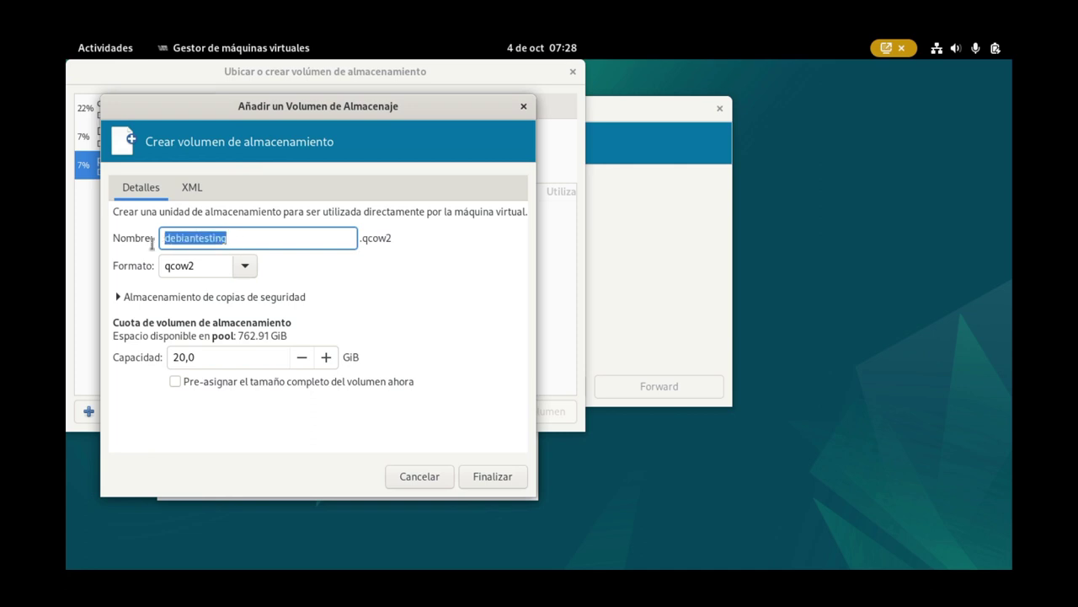
type("debian")
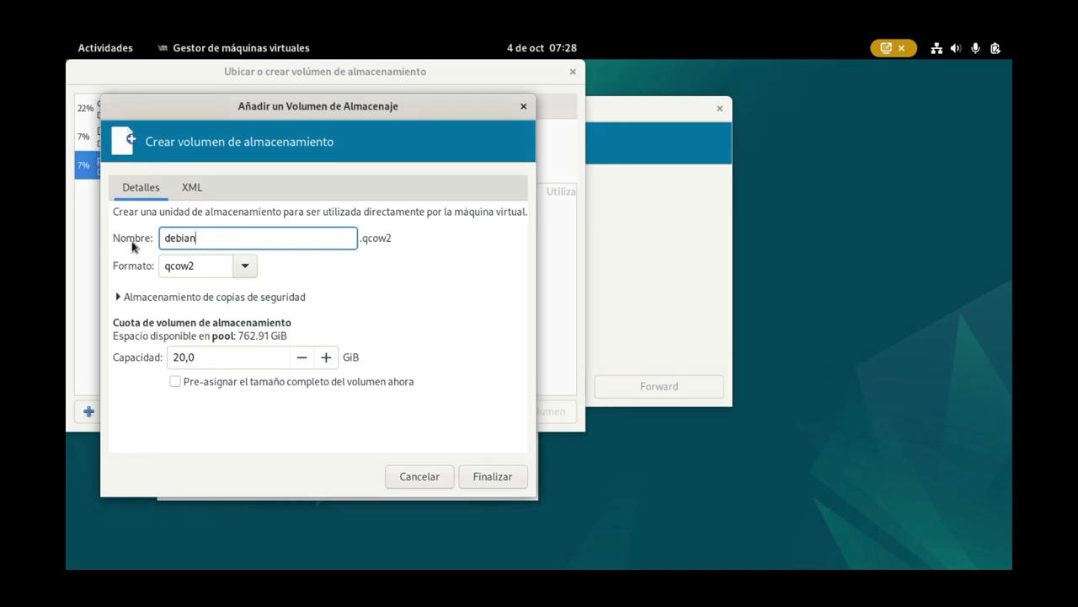
left_click(212, 357)
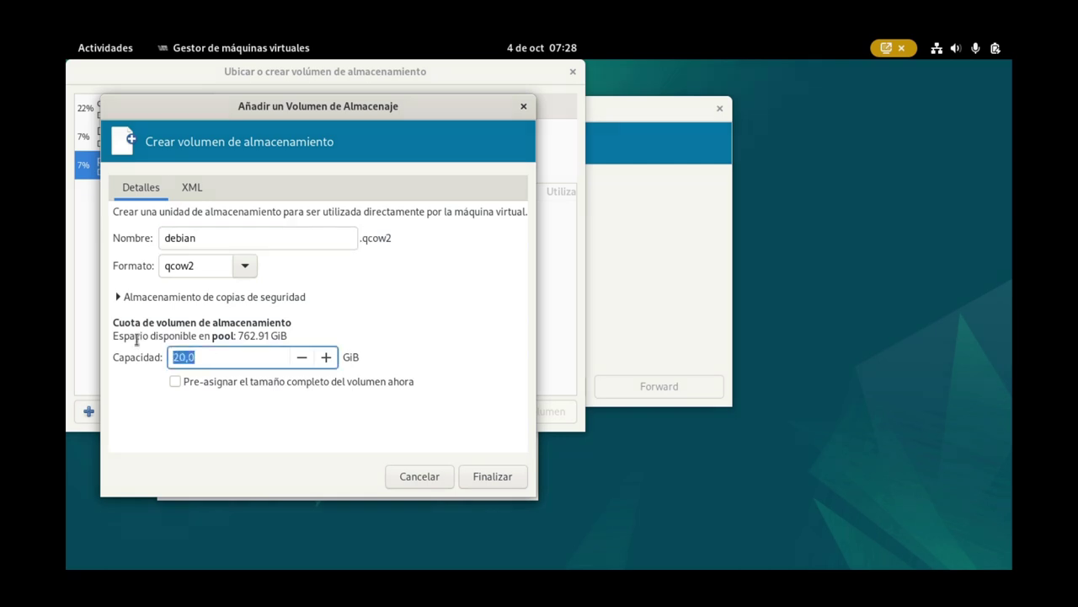
type("50")
left_click(485, 481)
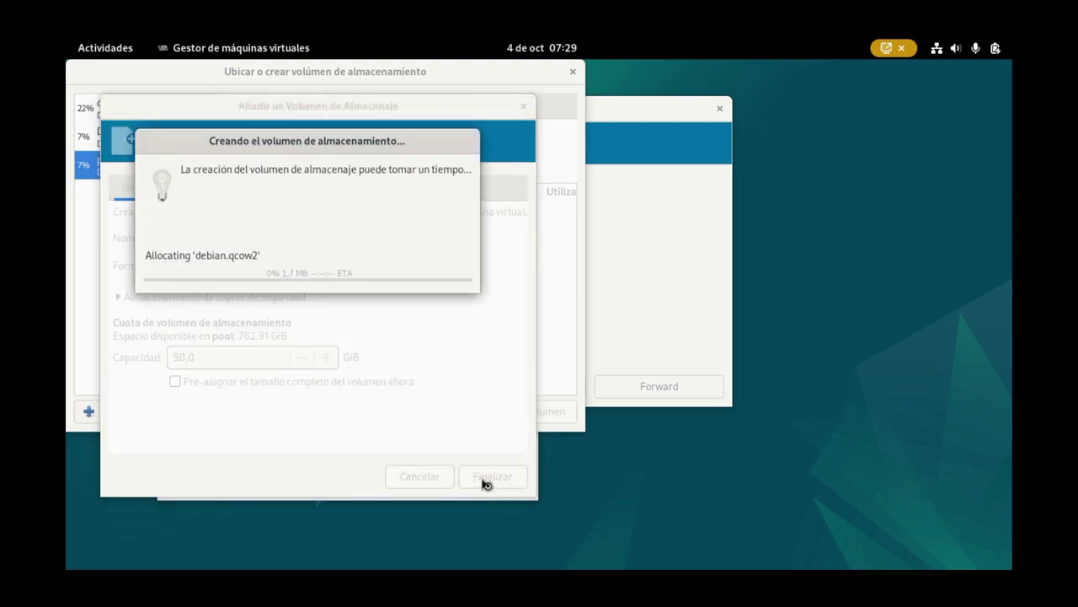
left_click(505, 418)
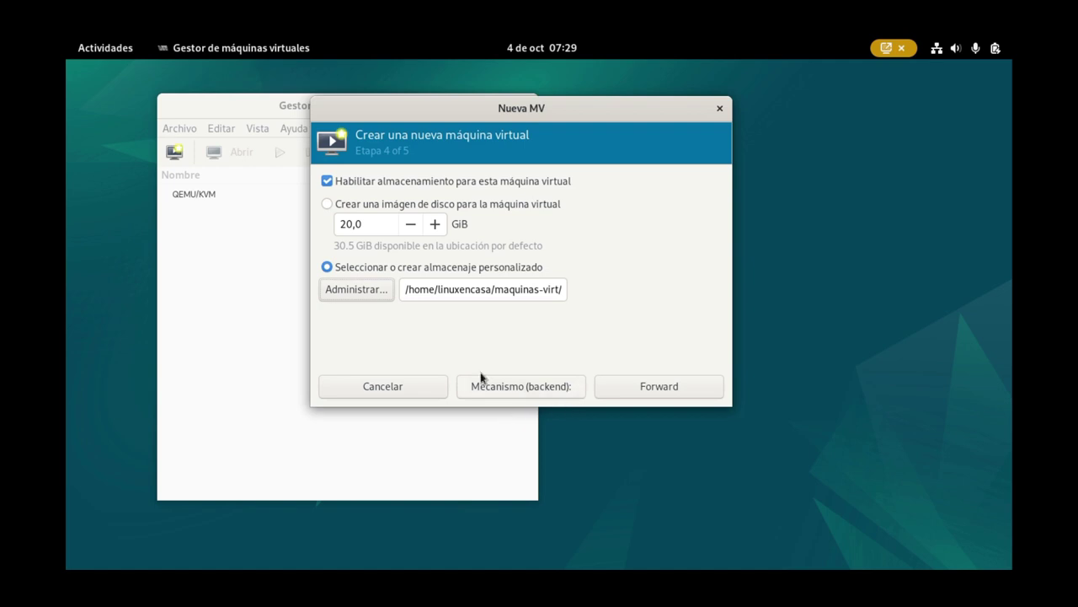
left_click(651, 388)
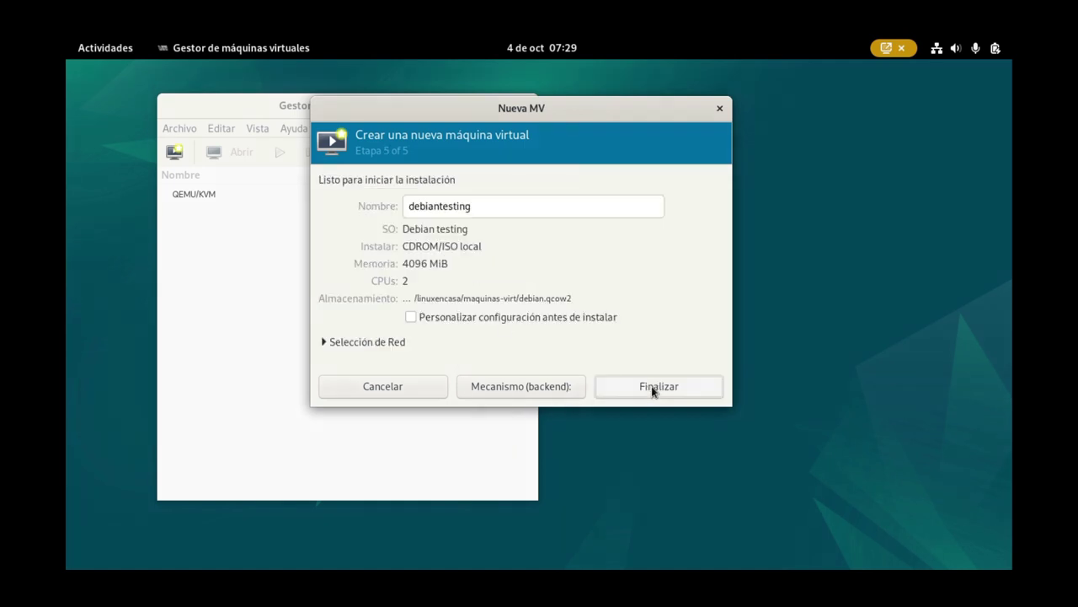
Step: Name the virtual machine debianbookworm, enable customizing before installation, and finish the wizard, starting the default virtual network
left_click(523, 211)
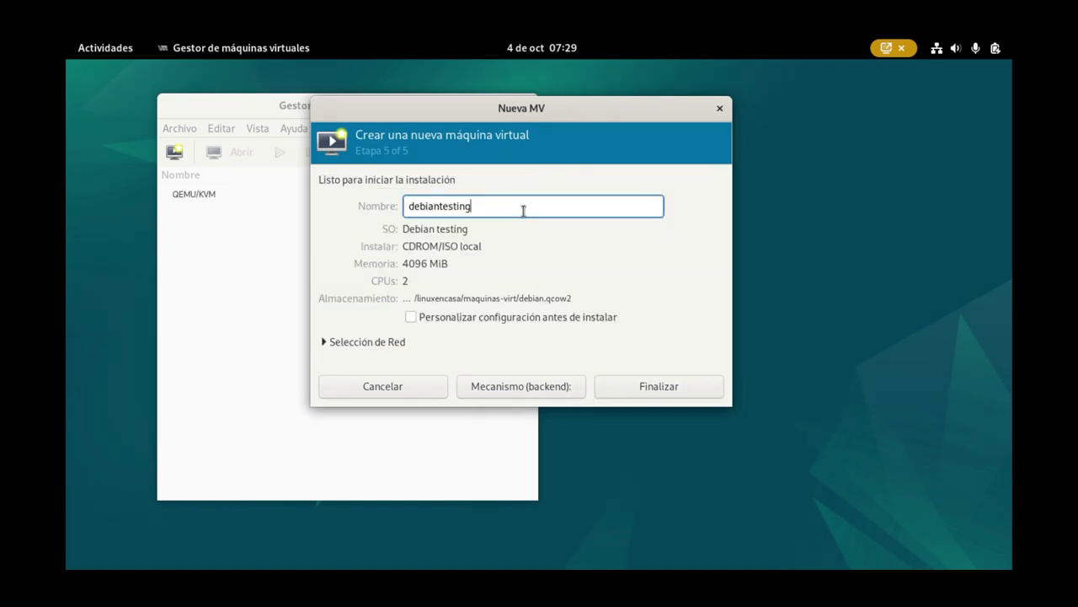
key("BackSpace")
key("BackSpace")
left_click(513, 317)
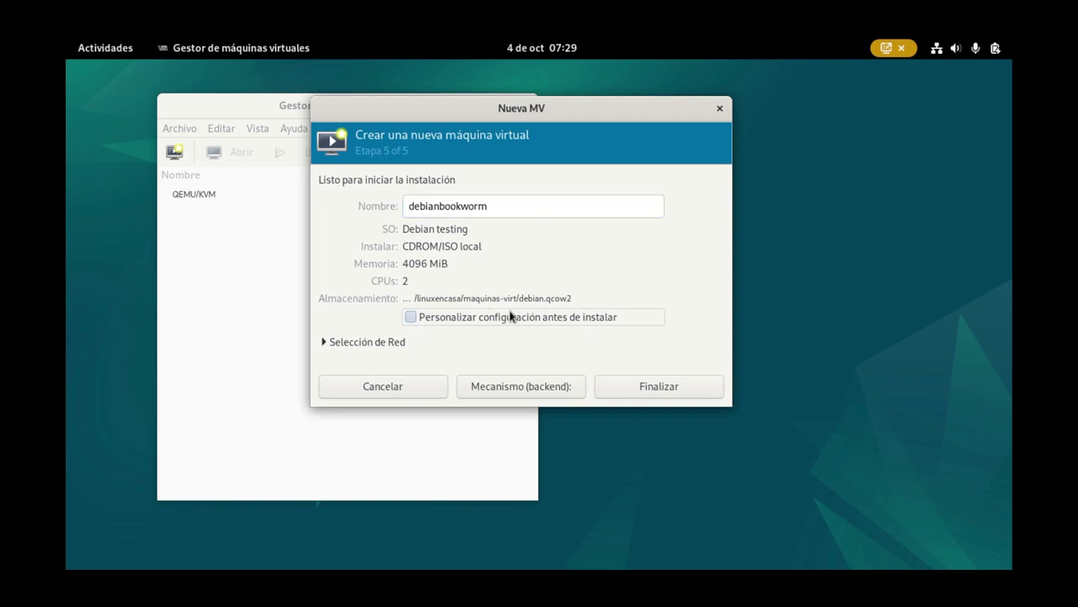
left_click(639, 387)
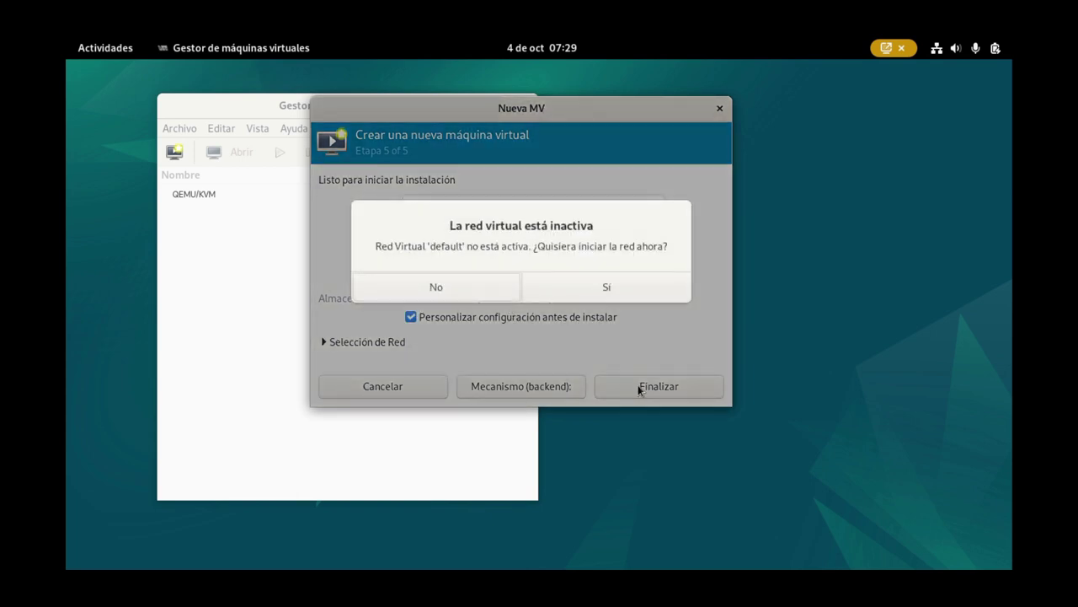
left_click(553, 289)
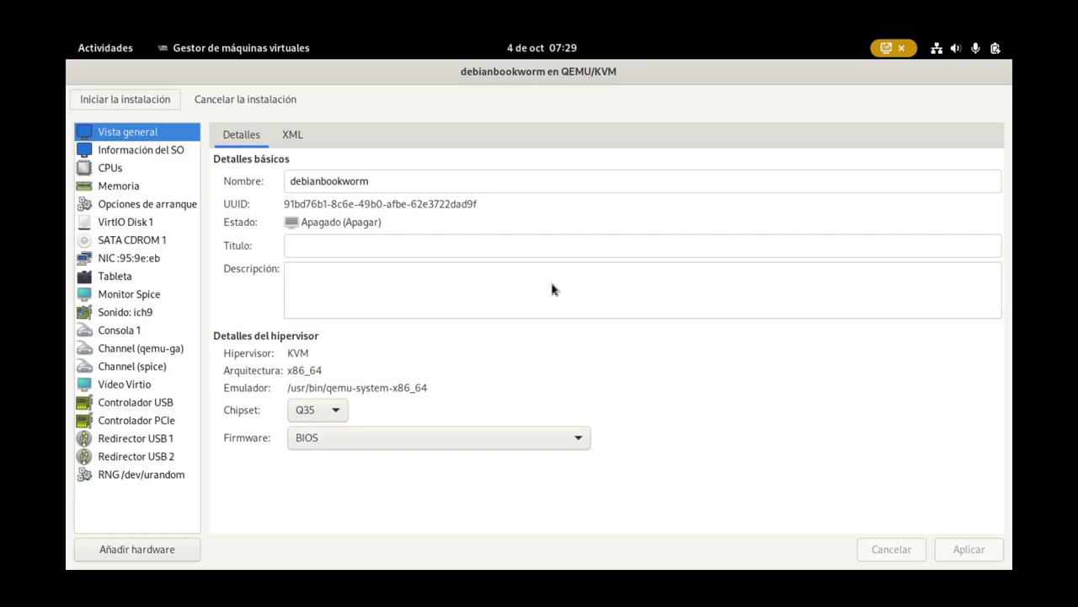
Step: Set the firmware to UEFI x86_64: /usr/share/OVMF/OVMF_CODE_4M.fd, apply it, and start the installation
left_click(495, 439)
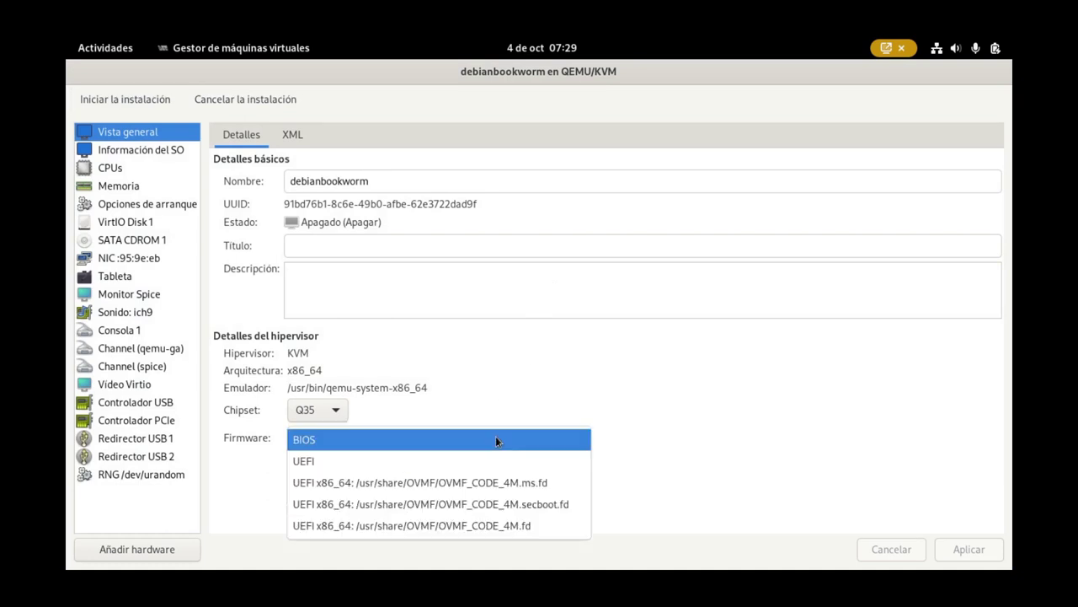
left_click(482, 524)
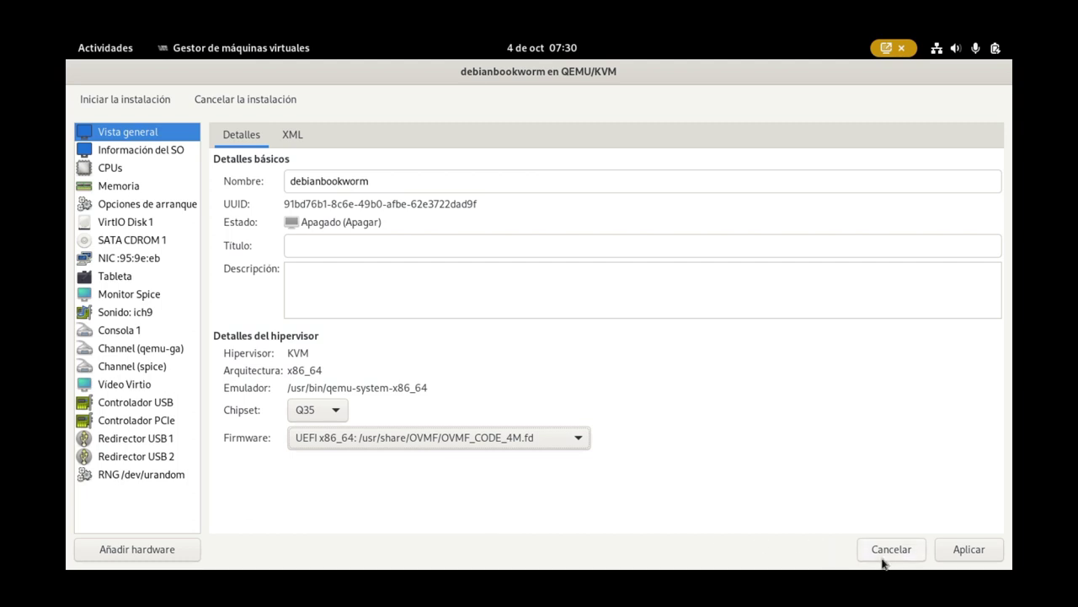
left_click(956, 551)
left_click(105, 101)
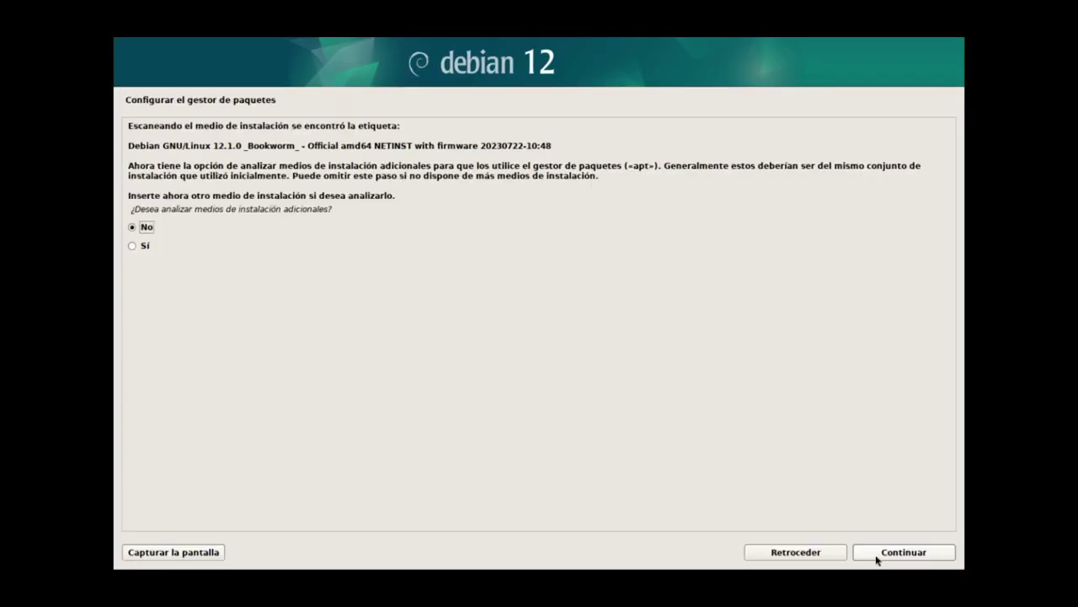
Step: Continue the Debian installer without scanning additional installation media
left_click(876, 558)
left_click(906, 553)
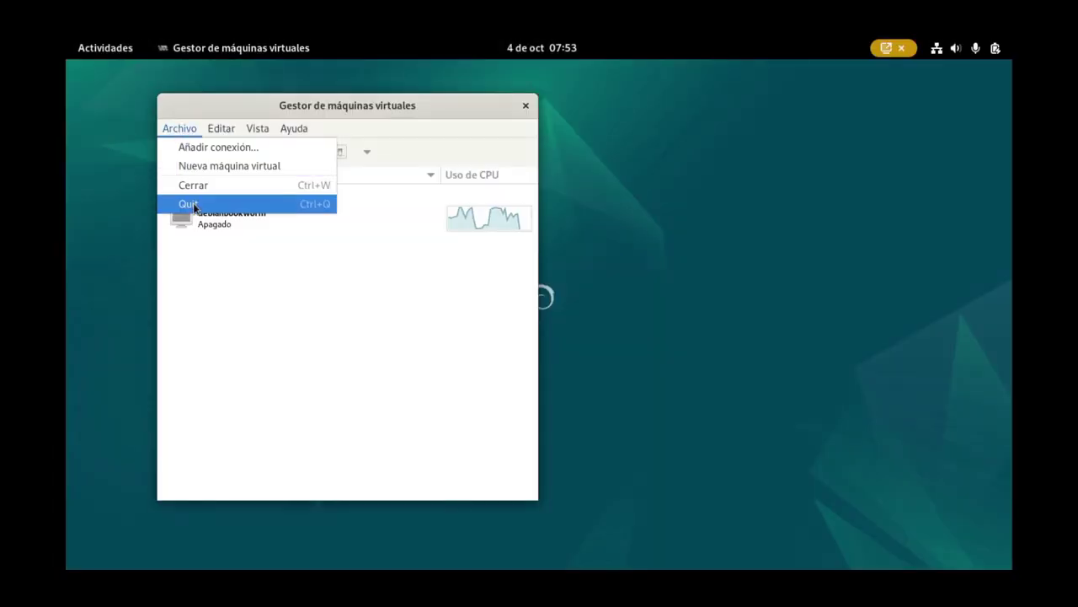
Step: Quit the virtual machine manager and search Google for droidcam in Firefox
left_click(193, 203)
key("super")
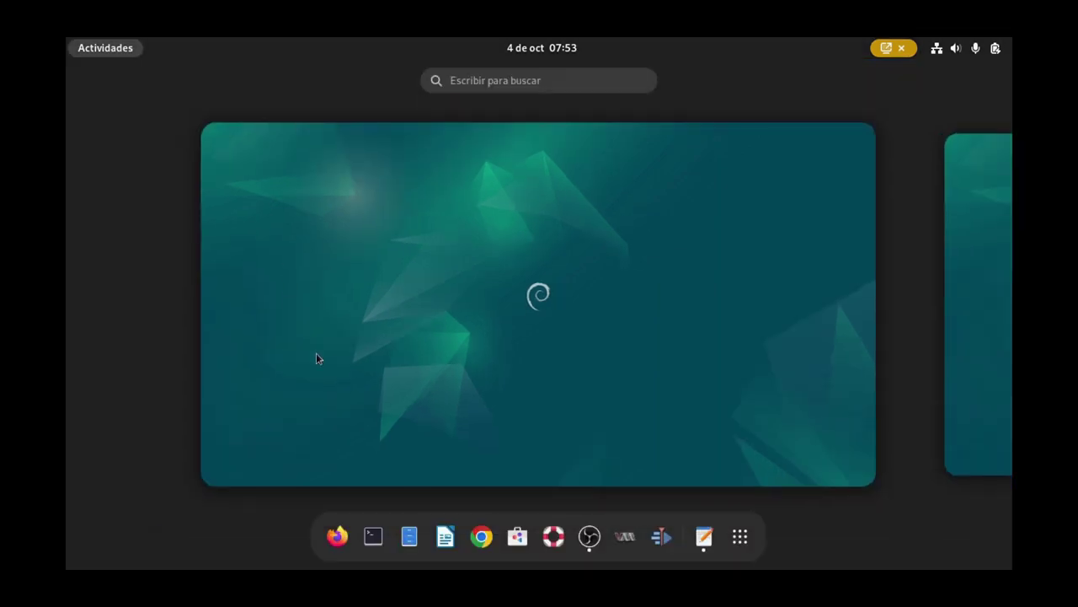
left_click(337, 536)
type("dro")
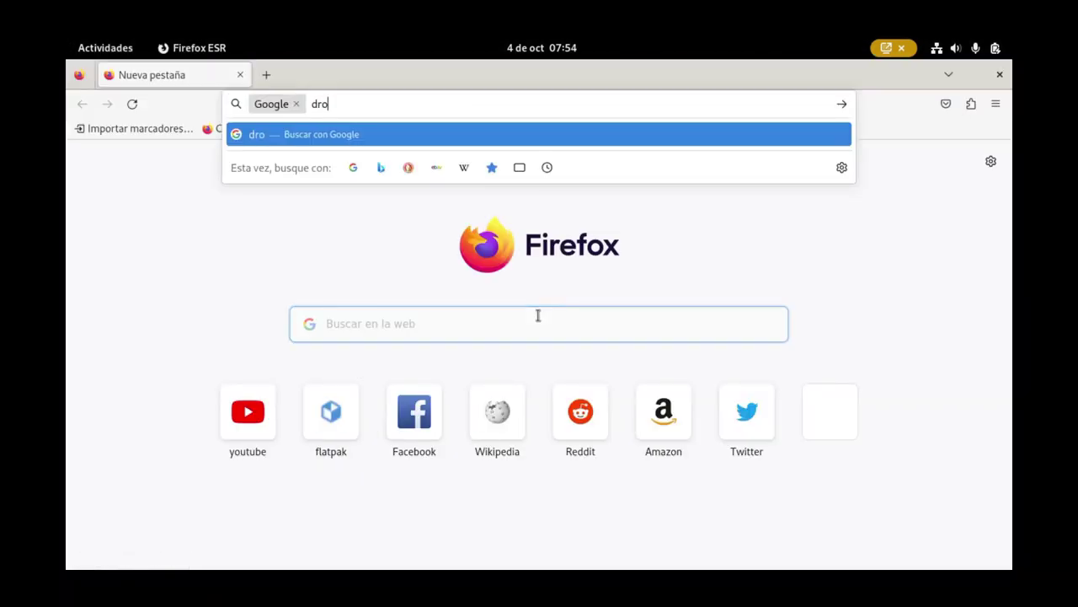
type("idcam")
key("Return")
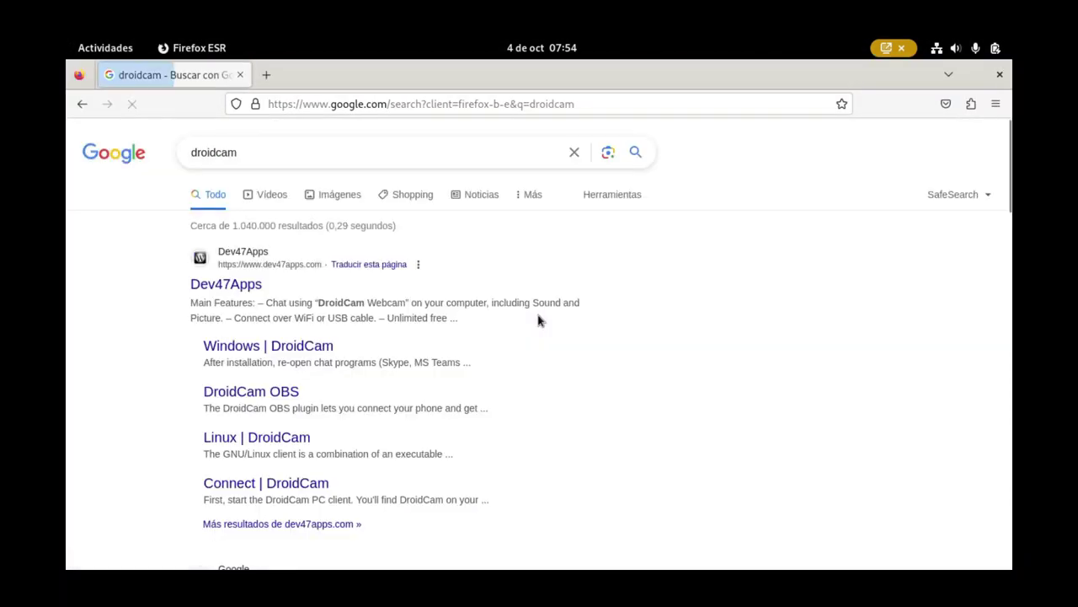
Step: Open the Linux client page on the Dev47Apps site and expand its Install instructions
left_click(229, 287)
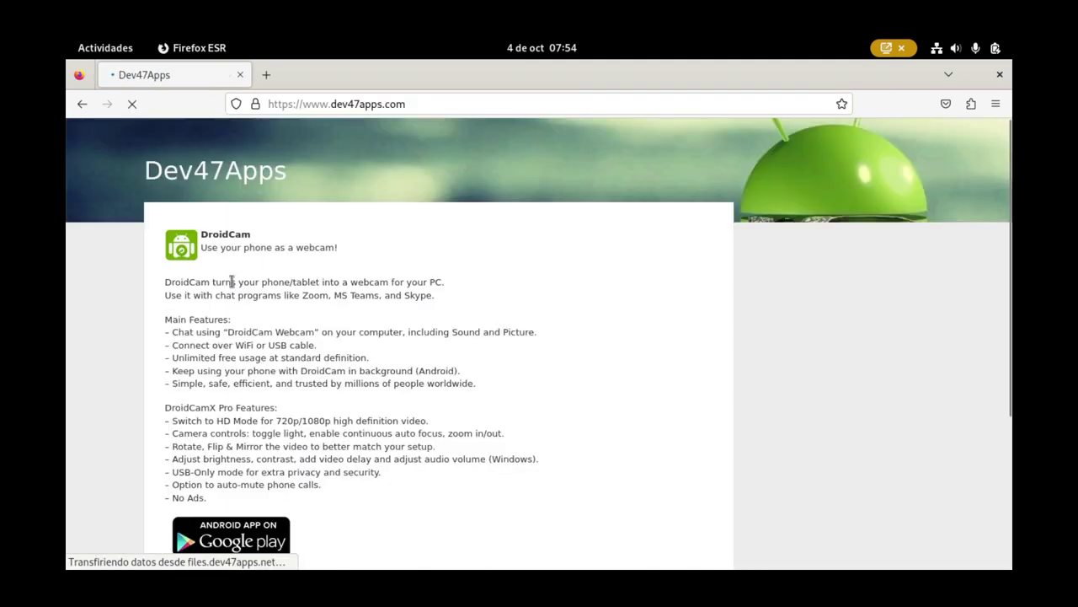
scroll(375, 341, "down", 5)
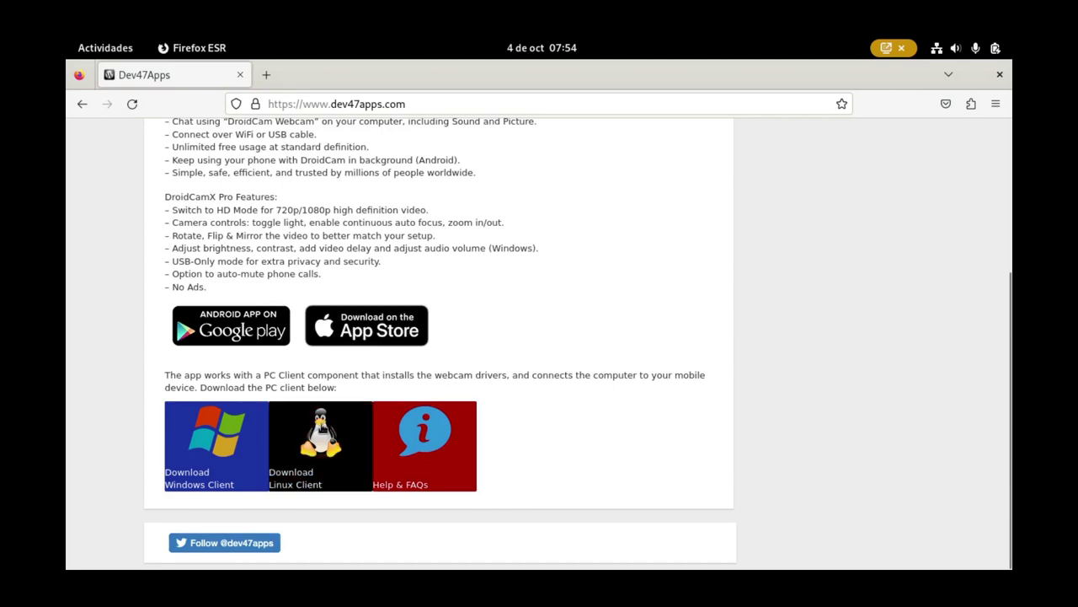
left_click(301, 455)
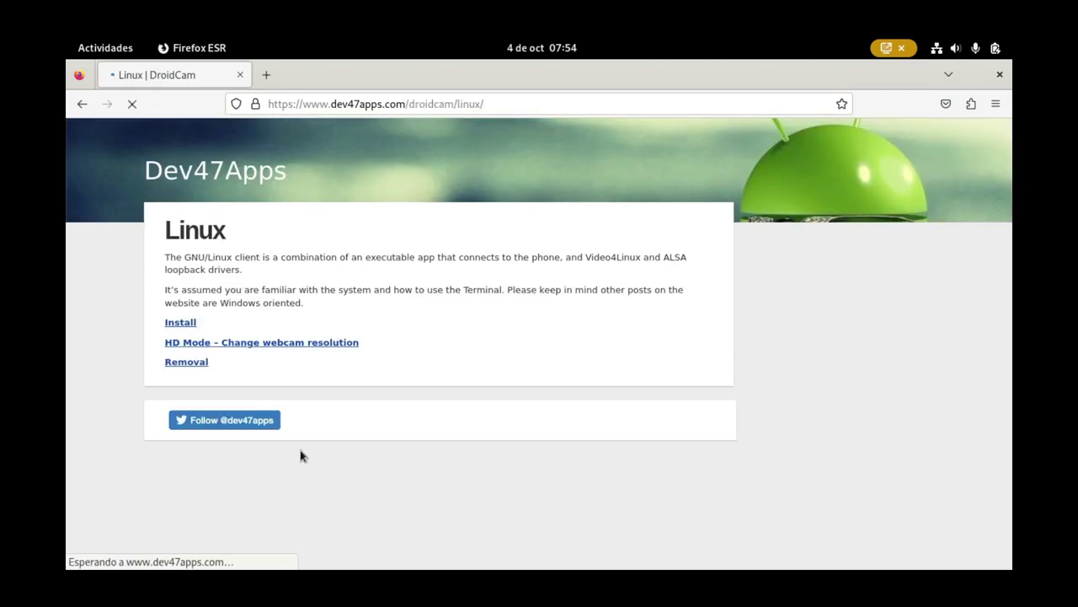
left_click(188, 322)
scroll(342, 356, "down", 5)
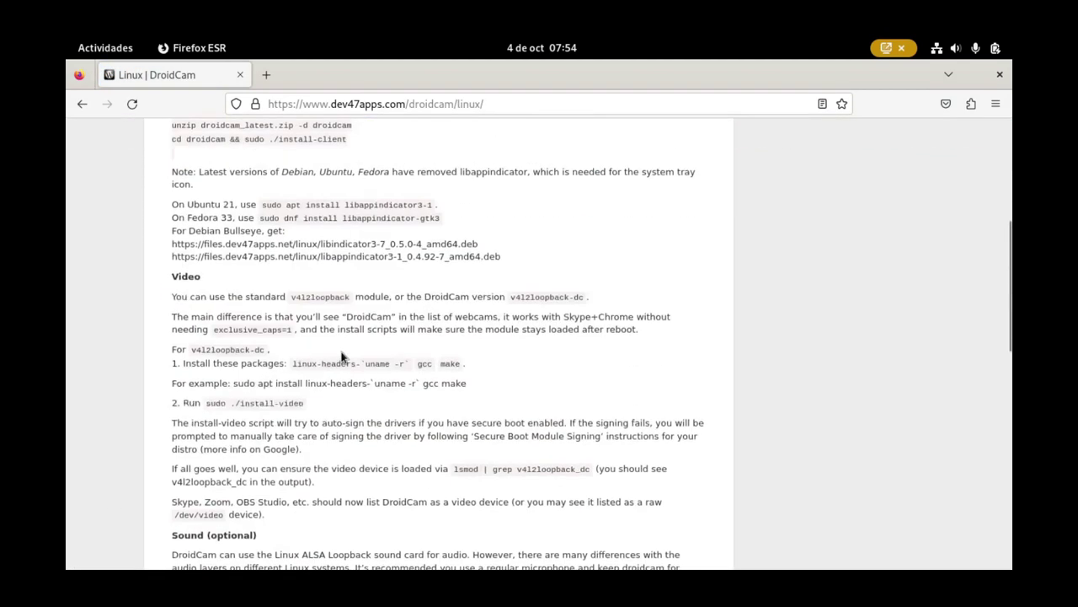
scroll(341, 357, "up", 5)
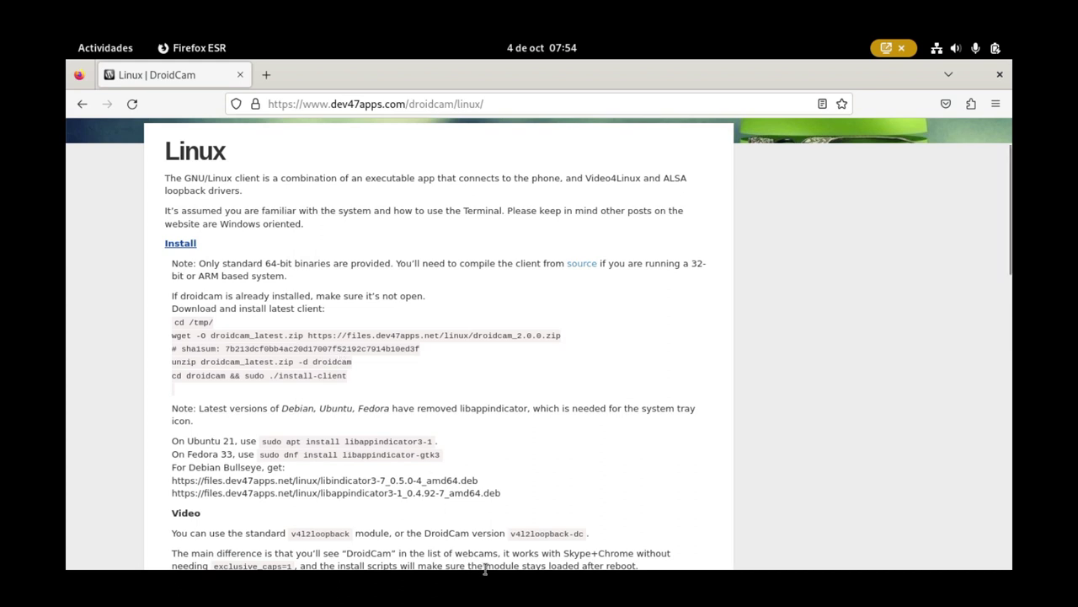
Step: Open a Terminal window, restore it from maximized, and place it beside the DroidCam installation commands
key("super")
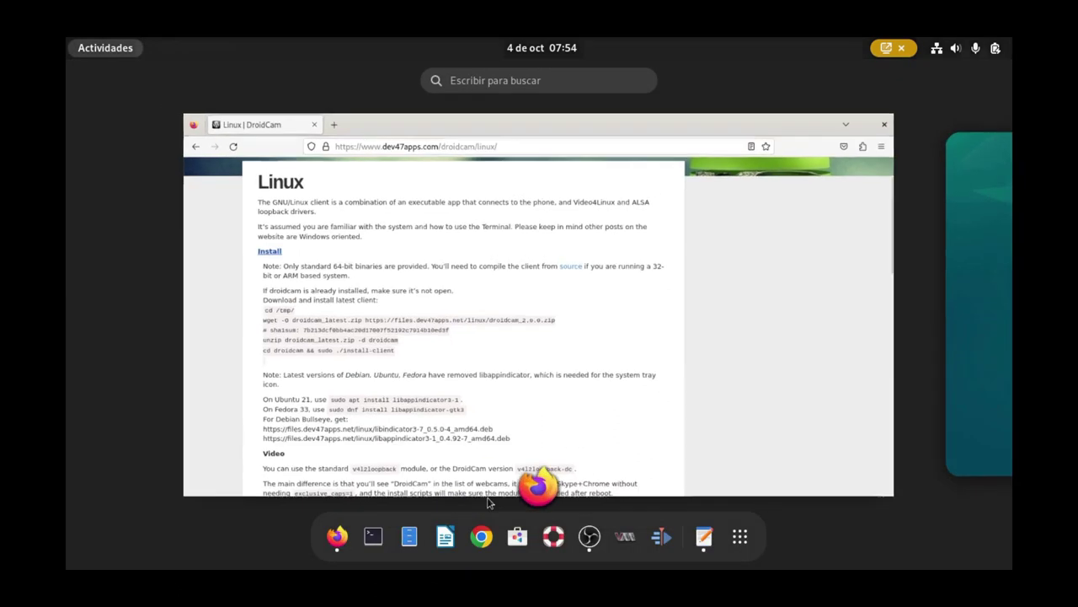
left_click(375, 546)
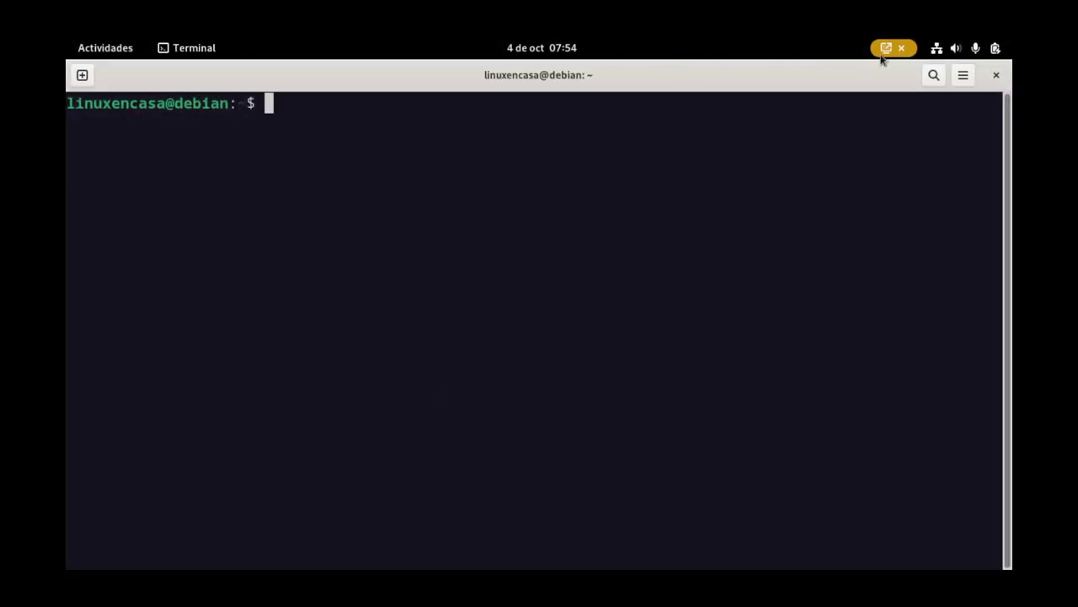
double_click(779, 72)
left_click_drag(644, 118, 915, 156)
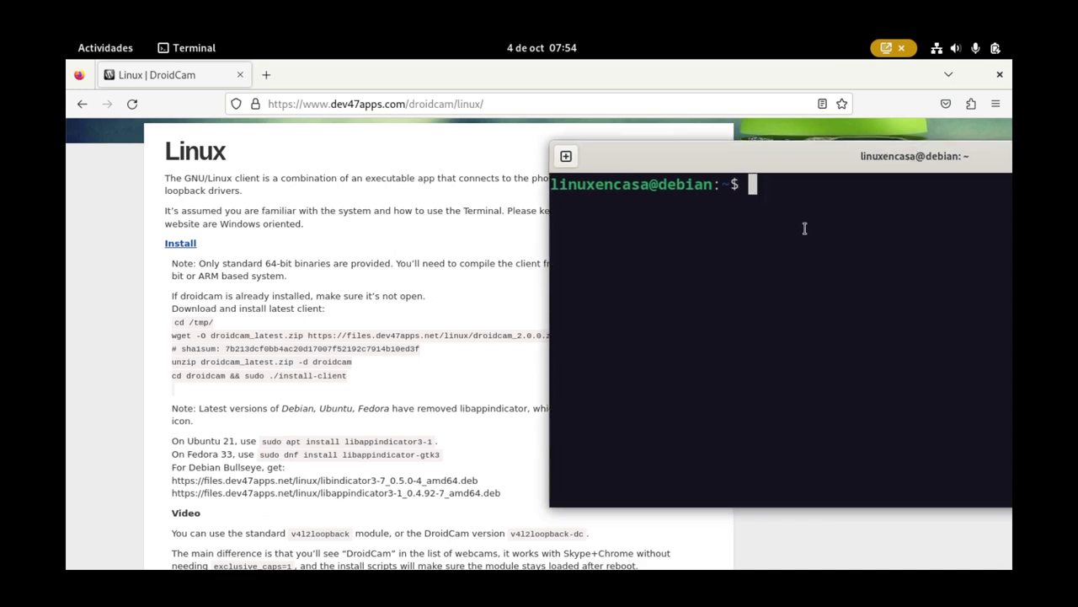
Step: Change the terminal's working directory to /tmp
type("x")
key("BackSpace")
type("cd /tmp")
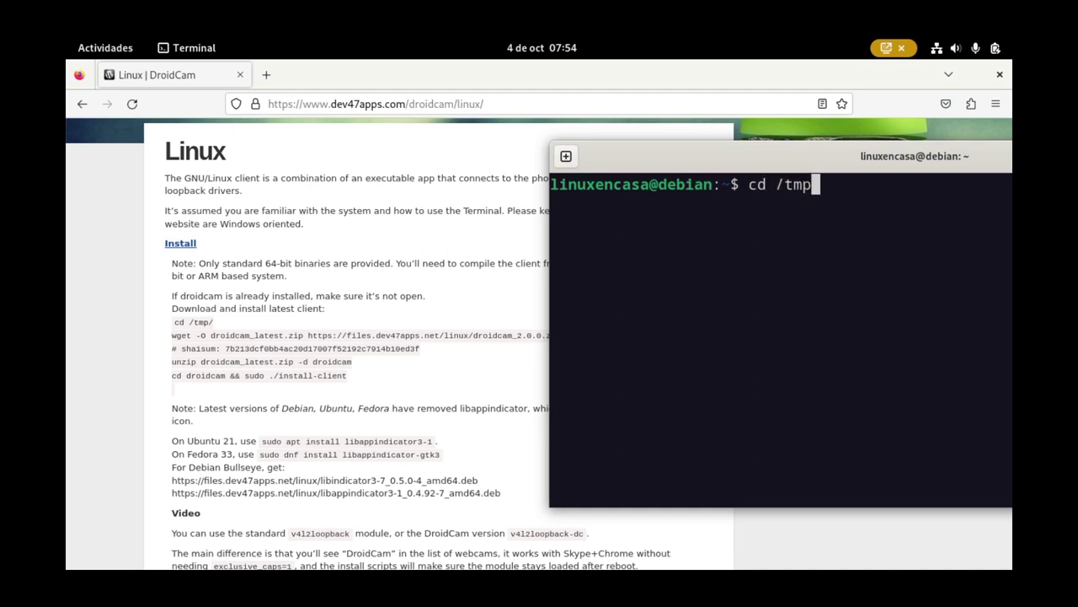
key("Return")
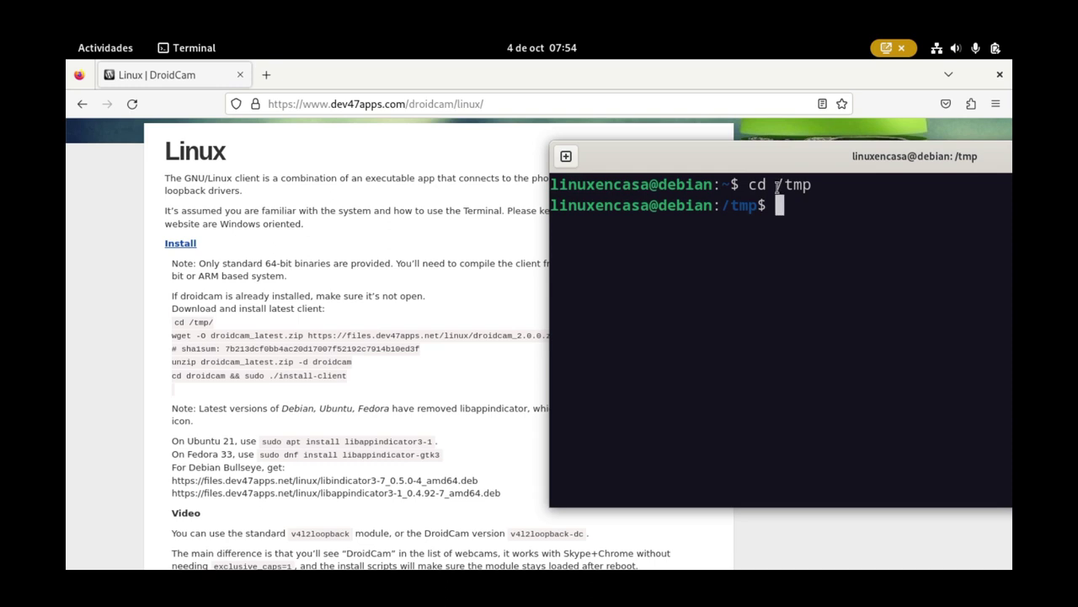
Step: Switch back to Firefox and enlarge the DroidCam Linux page to 150%
left_click(337, 339)
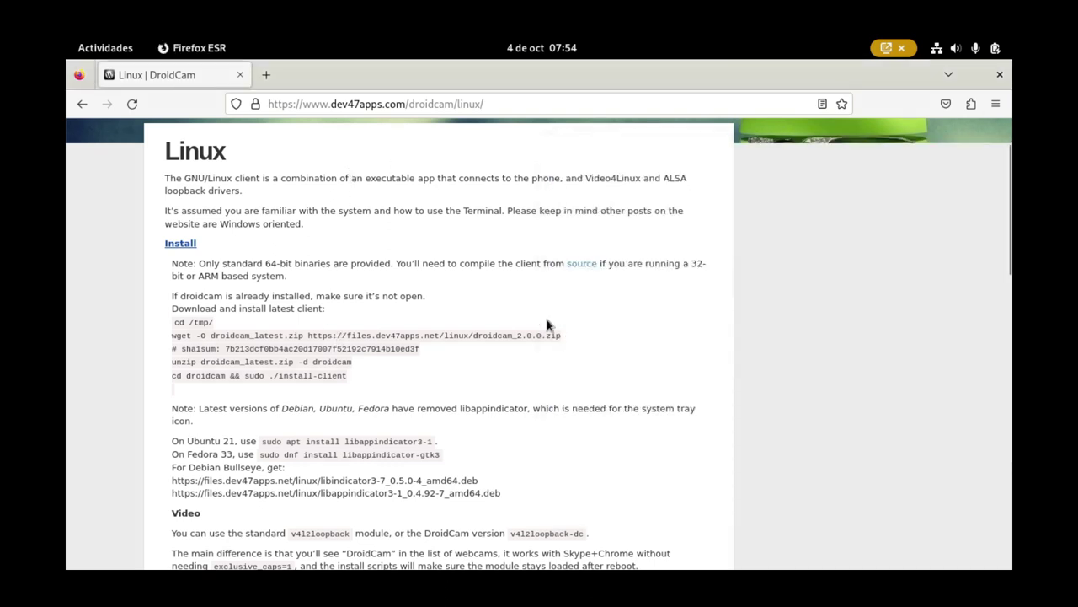
key("ctrl+plus")
key("ctrl+plus")
key("ctrl+plus")
key("ctrl+plus")
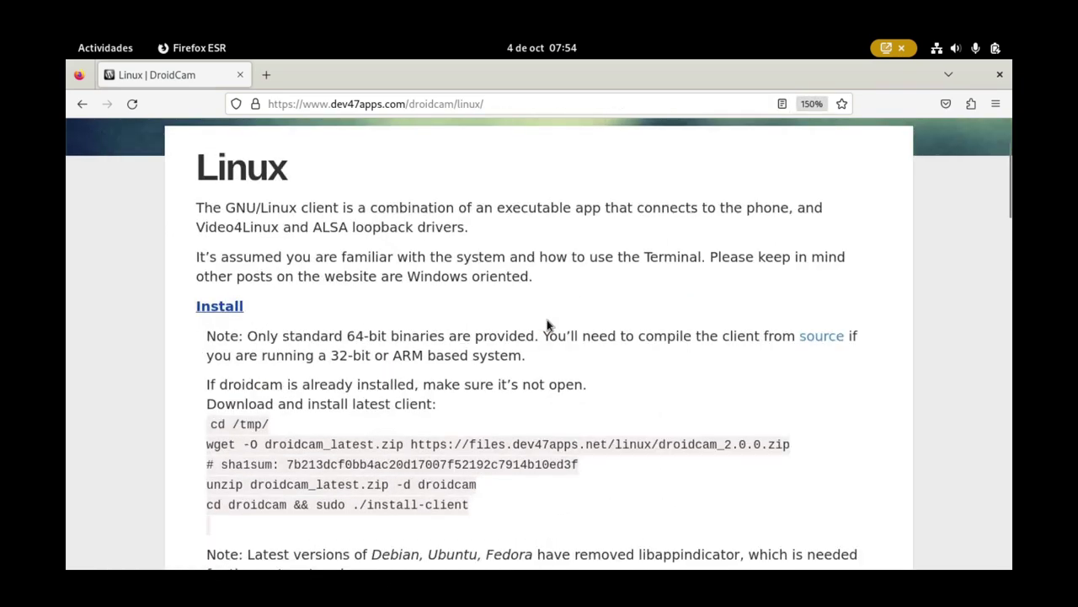